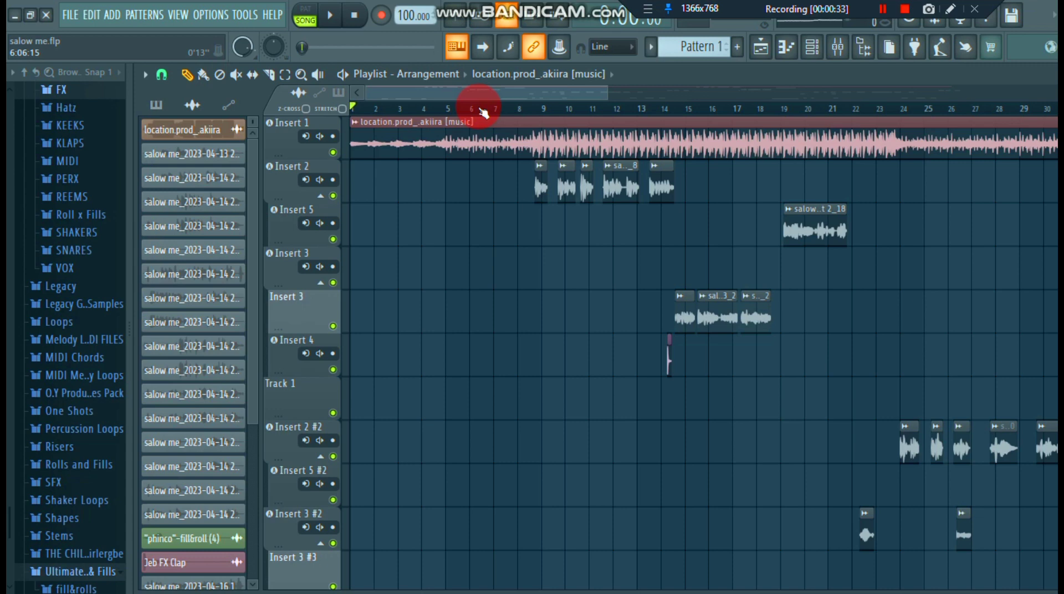
- Play the arrangement to hear the beat and vocal clips, pause it, and return the playhead to the start
drag(483, 113, 478, 111)
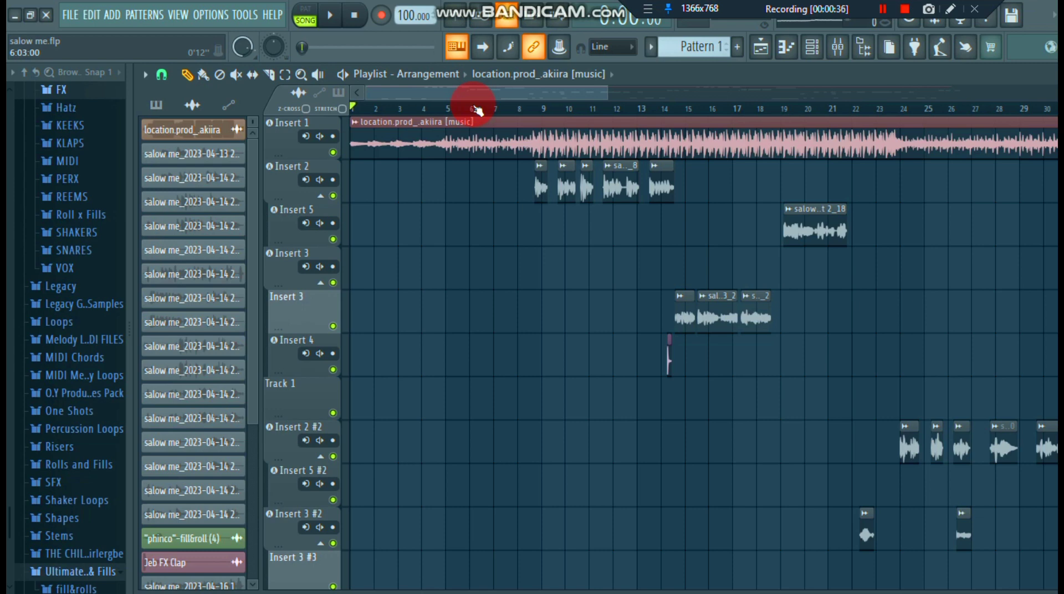
mouse_move(477, 111)
mouse_down()
mouse_move(469, 97)
mouse_move(474, 113)
mouse_up()
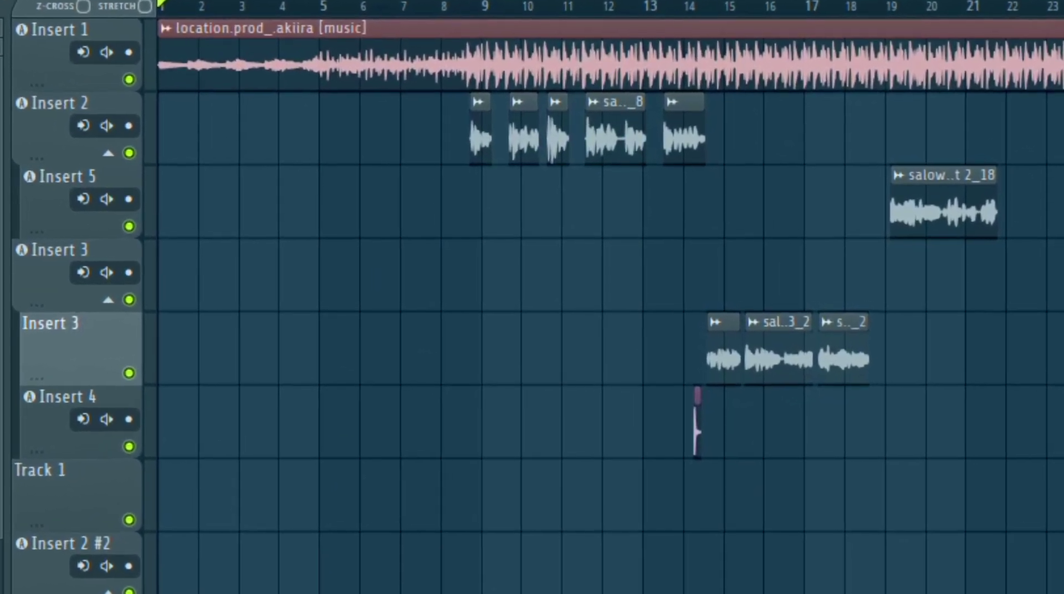
click(85, 52)
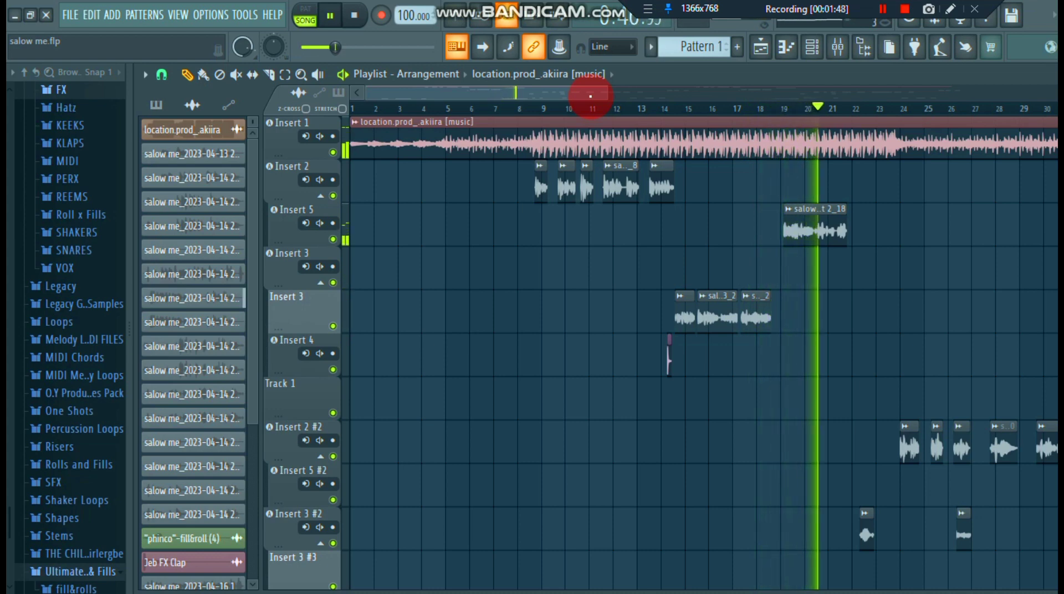
click(334, 19)
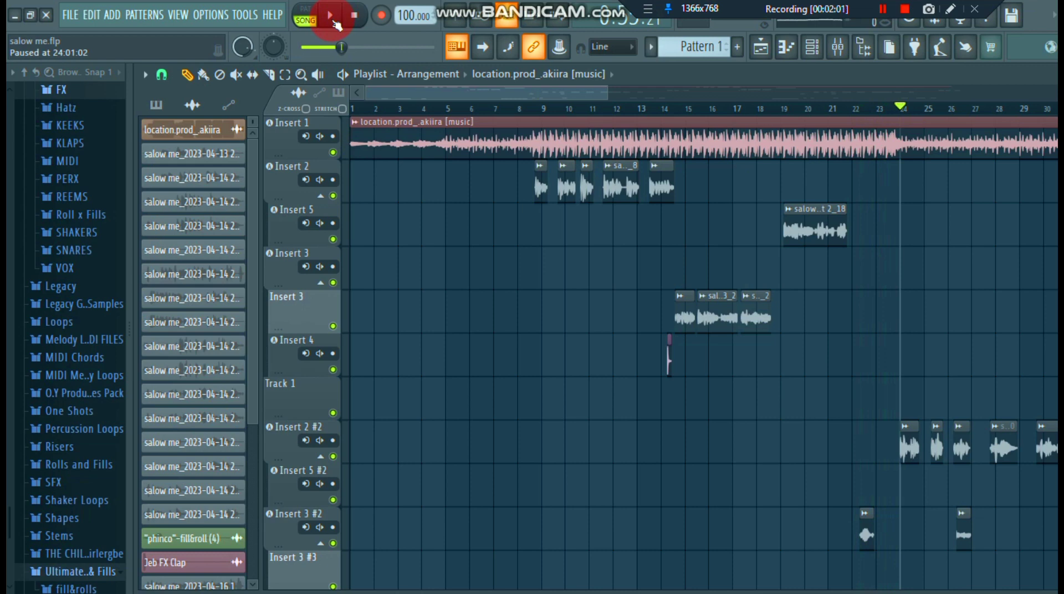
drag(342, 47, 302, 47)
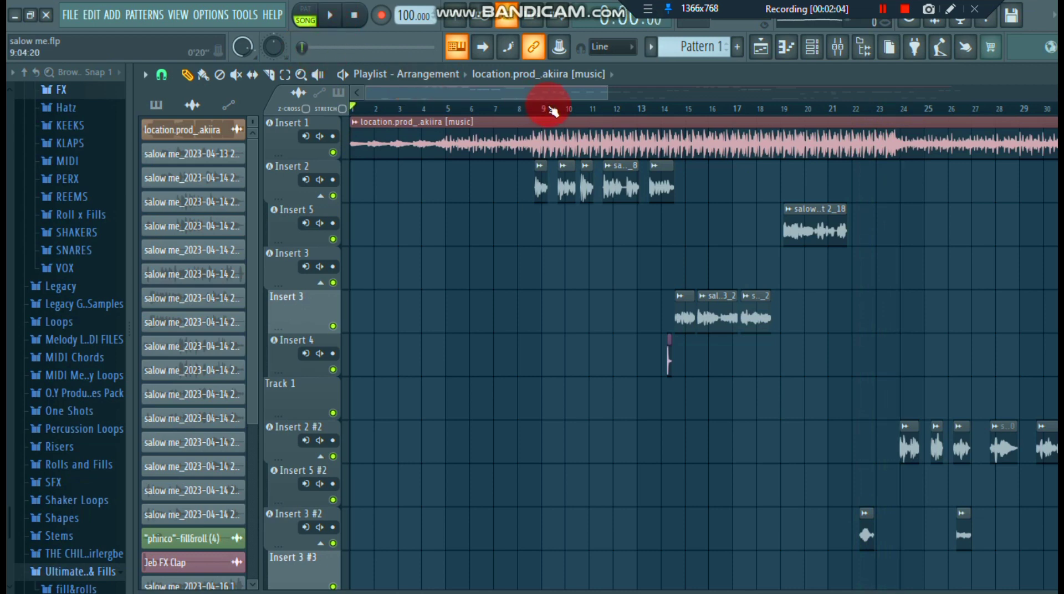
- Show the mixer, enable Fruity parametric EQ 2 on the REC track, and open its editor in front
click(838, 56)
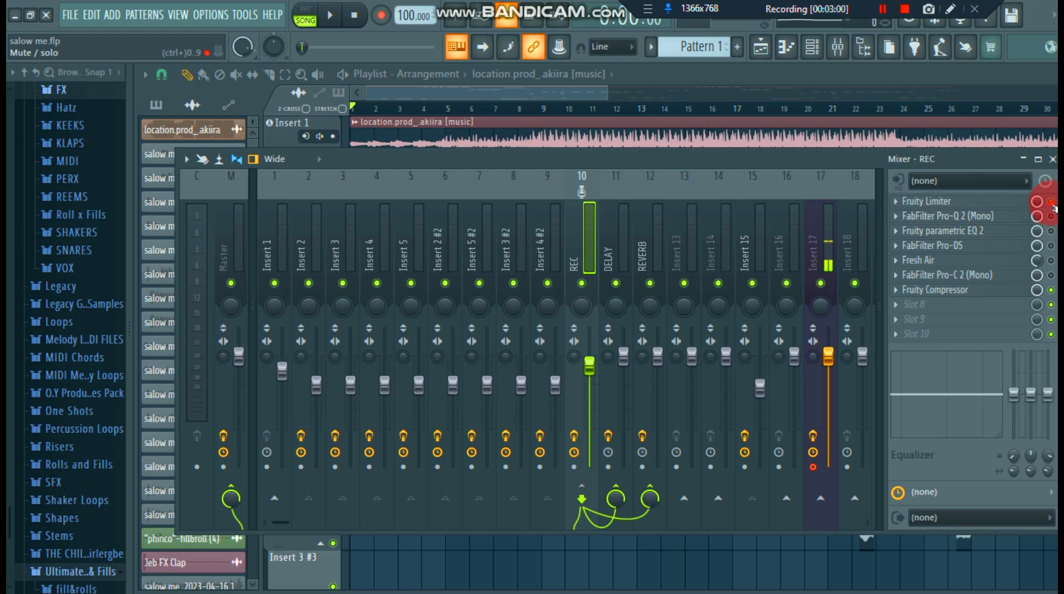
click(974, 237)
click(1018, 231)
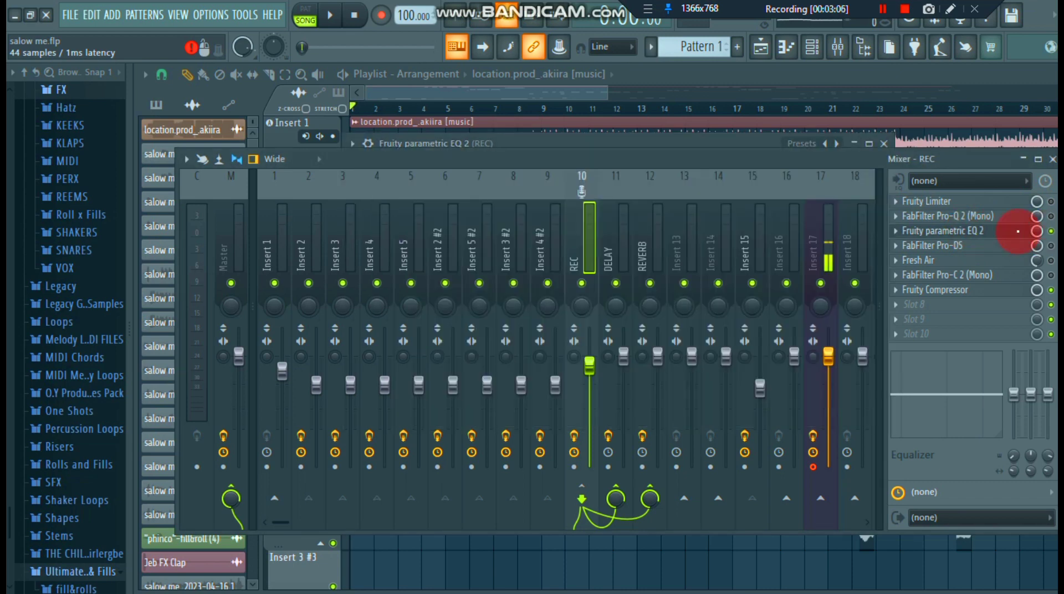
click(976, 232)
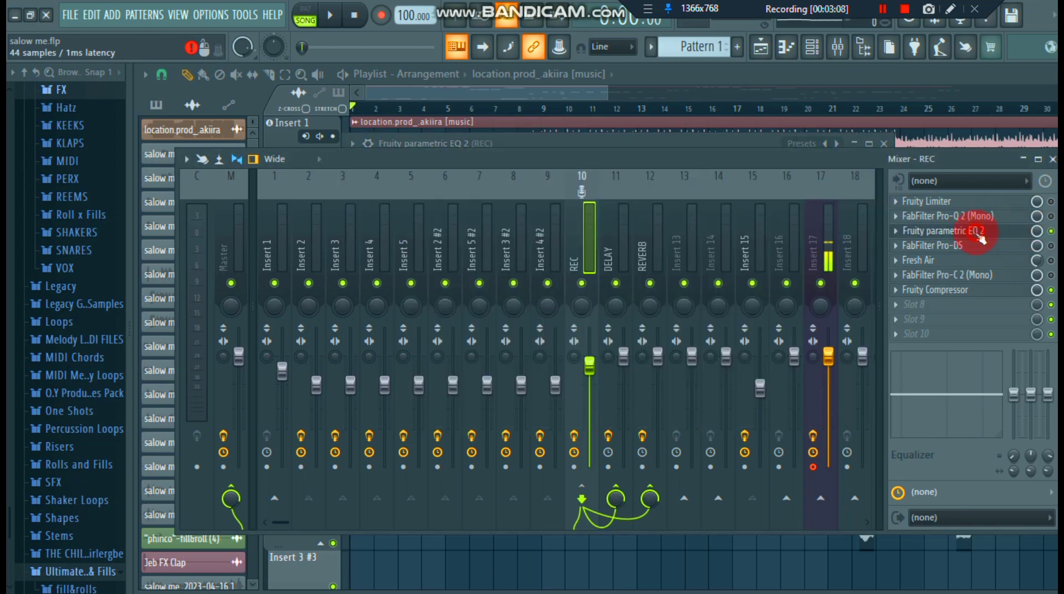
click(980, 235)
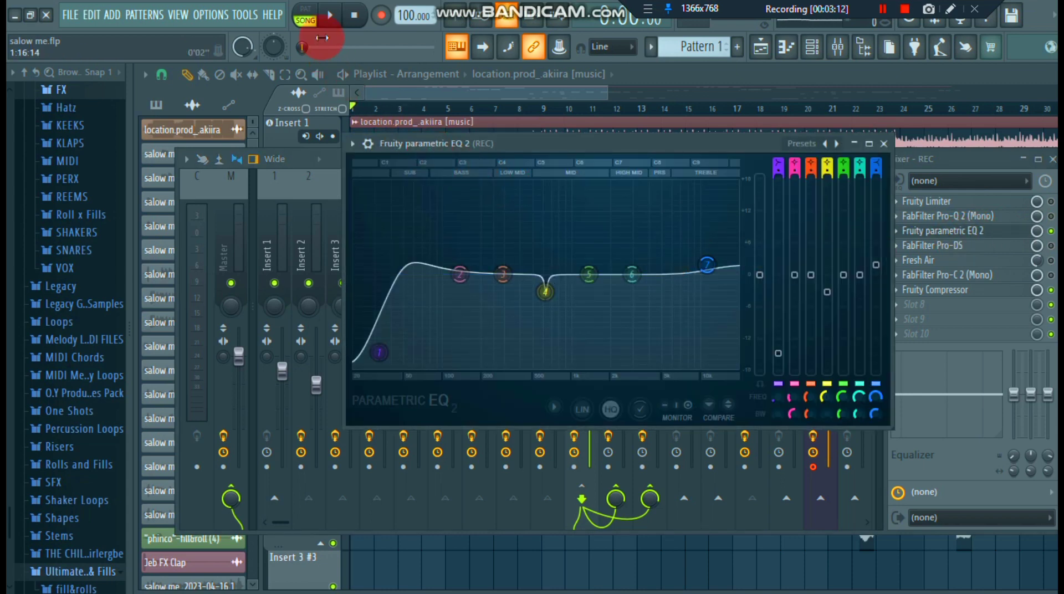
- Play the song with the parametric EQ open, skip ahead to around bar 6, and pause
click(330, 14)
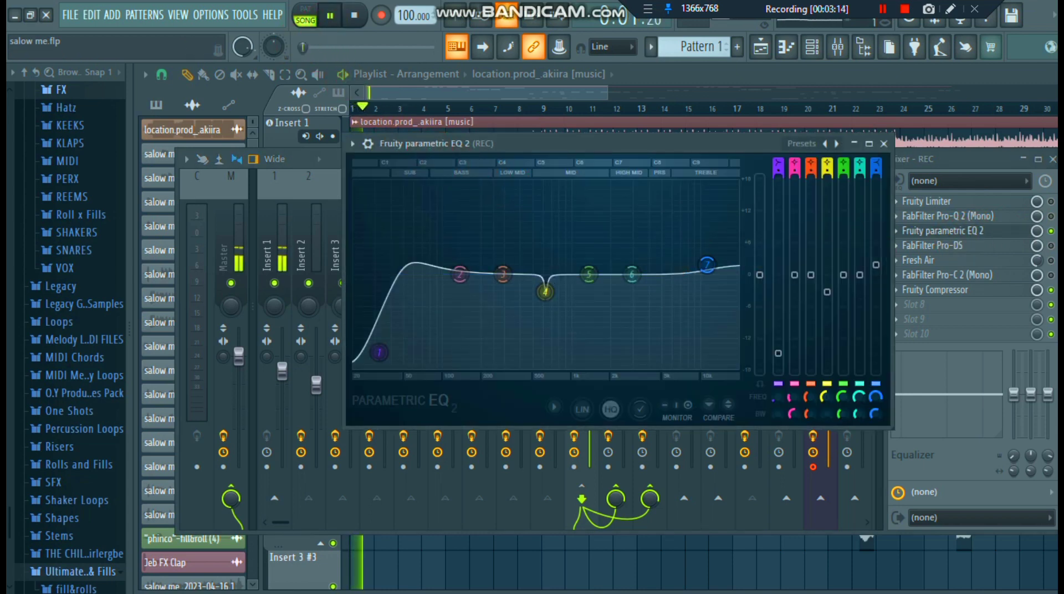
click(311, 48)
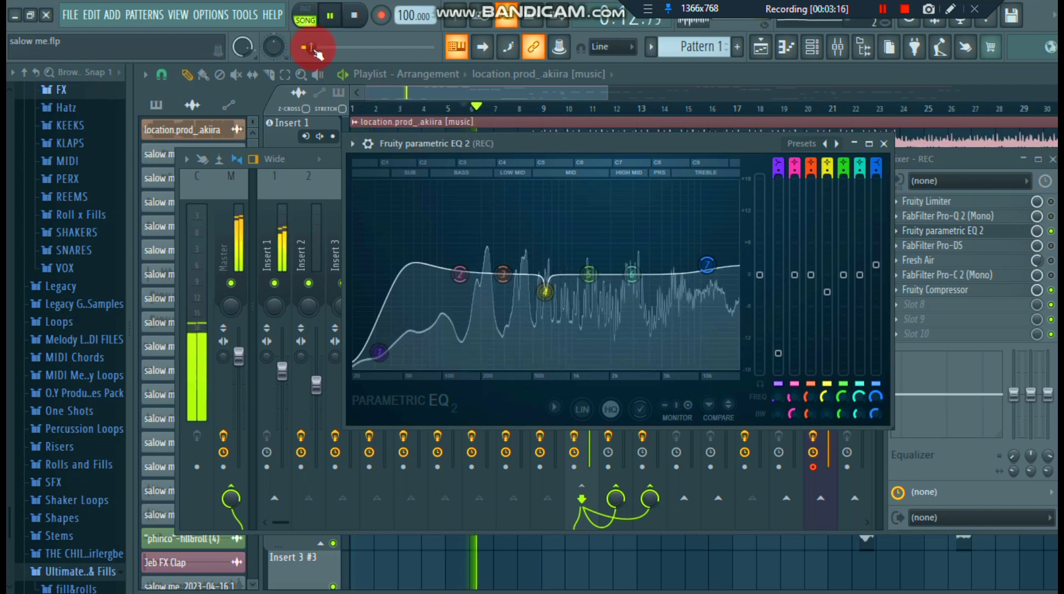
click(332, 23)
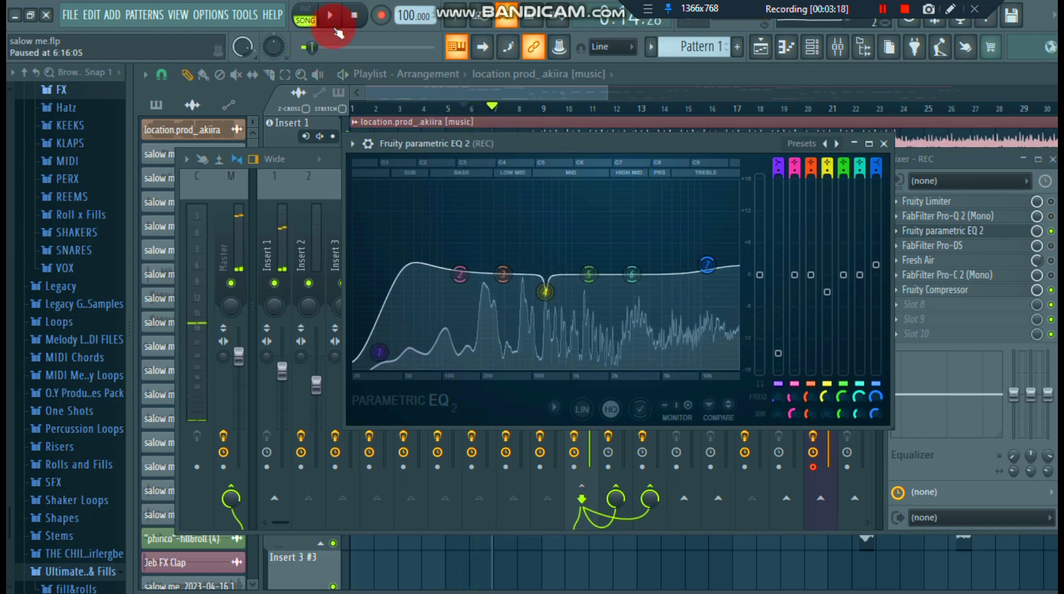
- Examine the low-shelf band 1, peaking band 4 and high-shelf band 7 of the REC track's parametric EQ, then close it
click(523, 292)
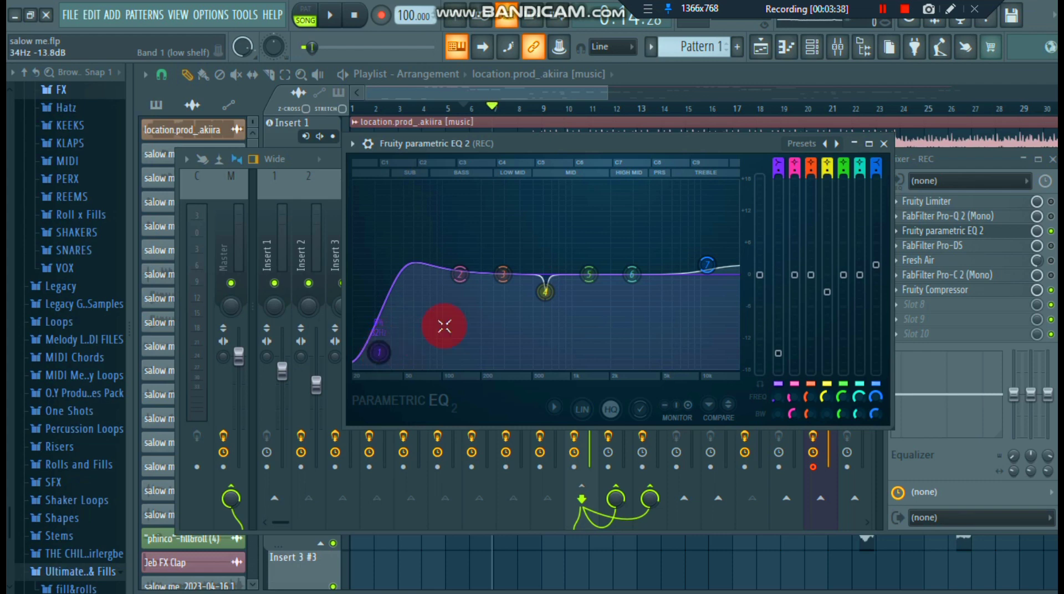
drag(426, 281, 406, 318)
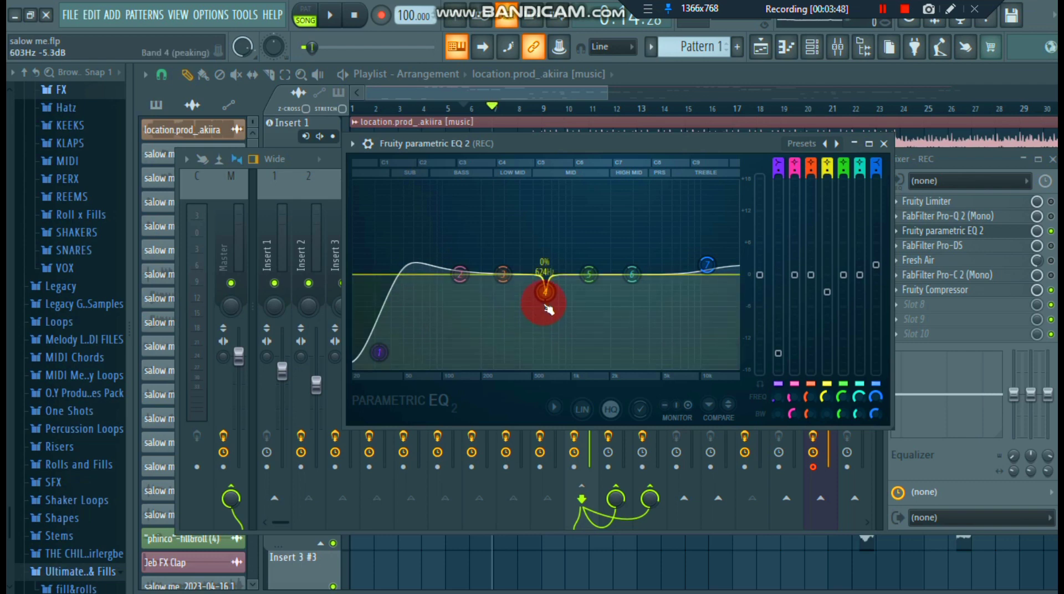
click(705, 267)
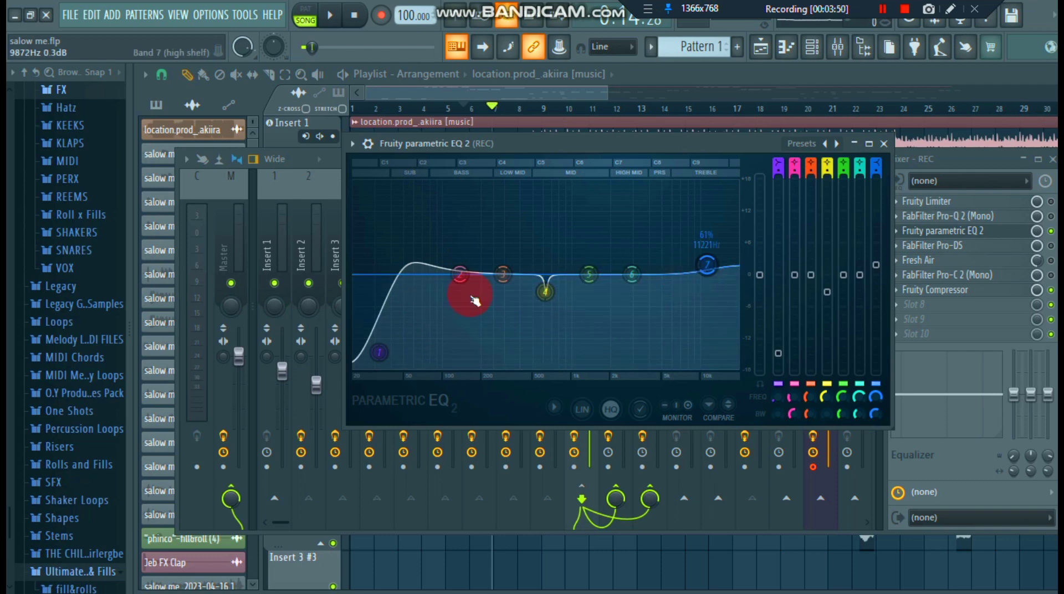
click(379, 352)
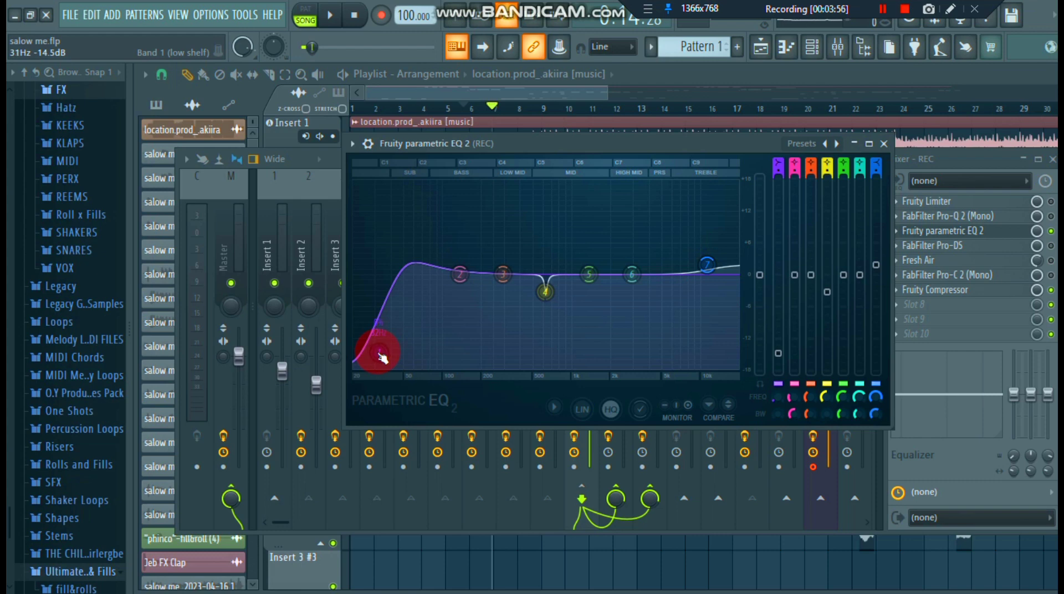
click(707, 271)
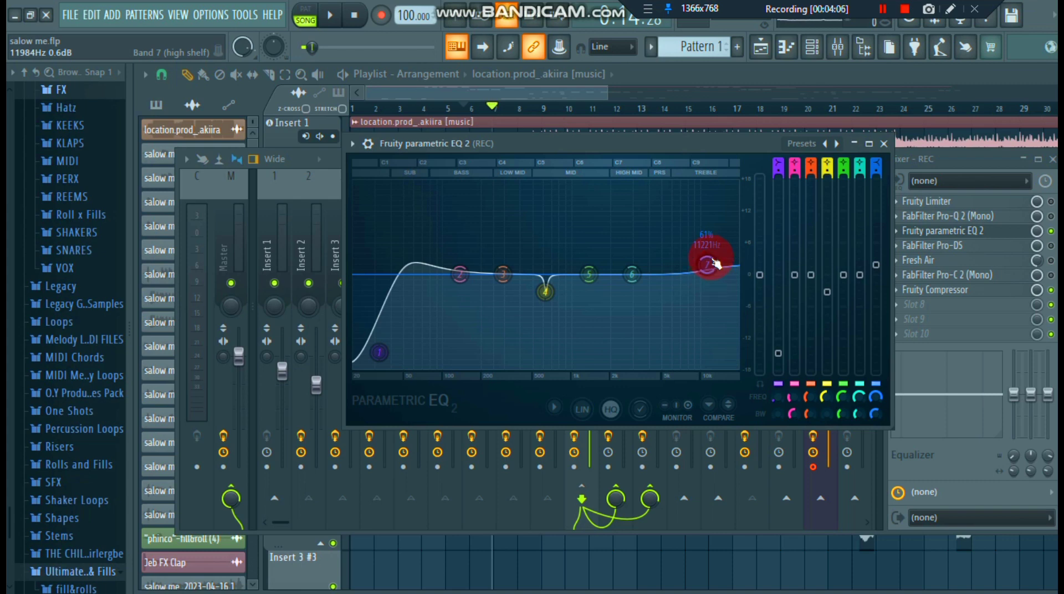
drag(716, 264, 715, 256)
drag(716, 266, 729, 264)
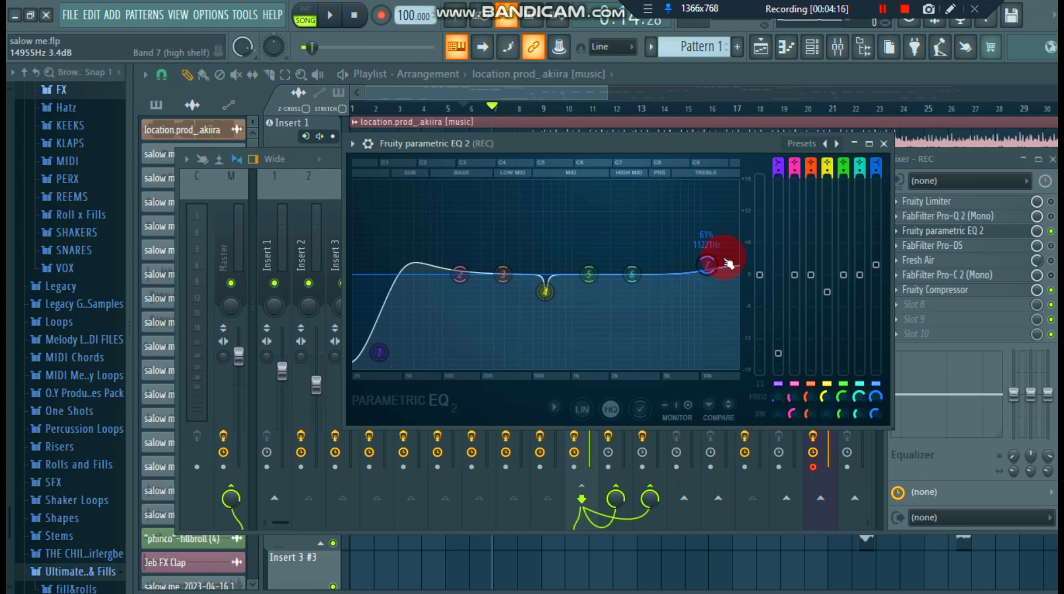
drag(729, 264, 715, 273)
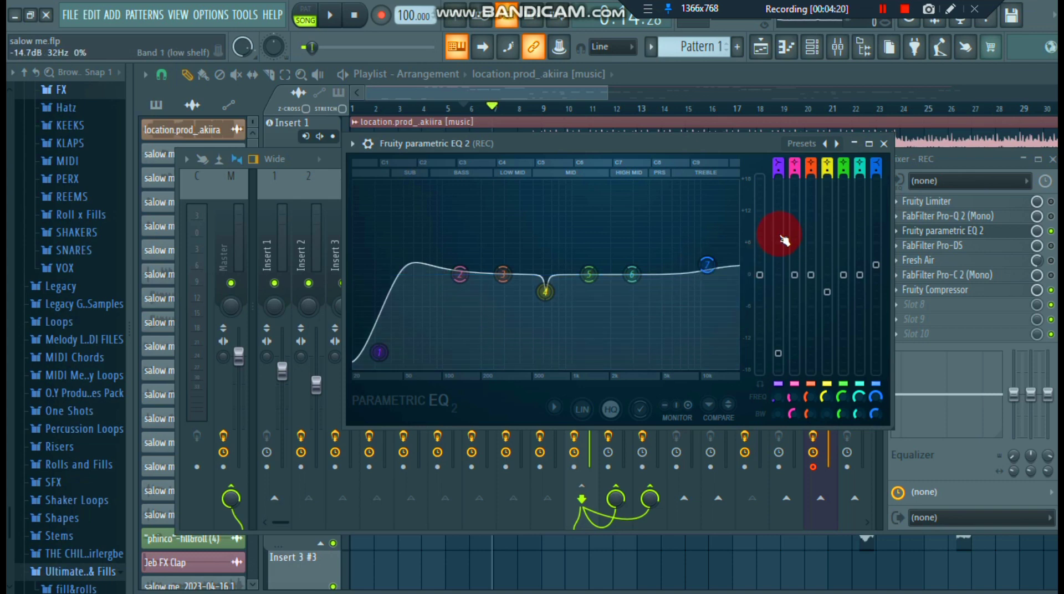
click(884, 145)
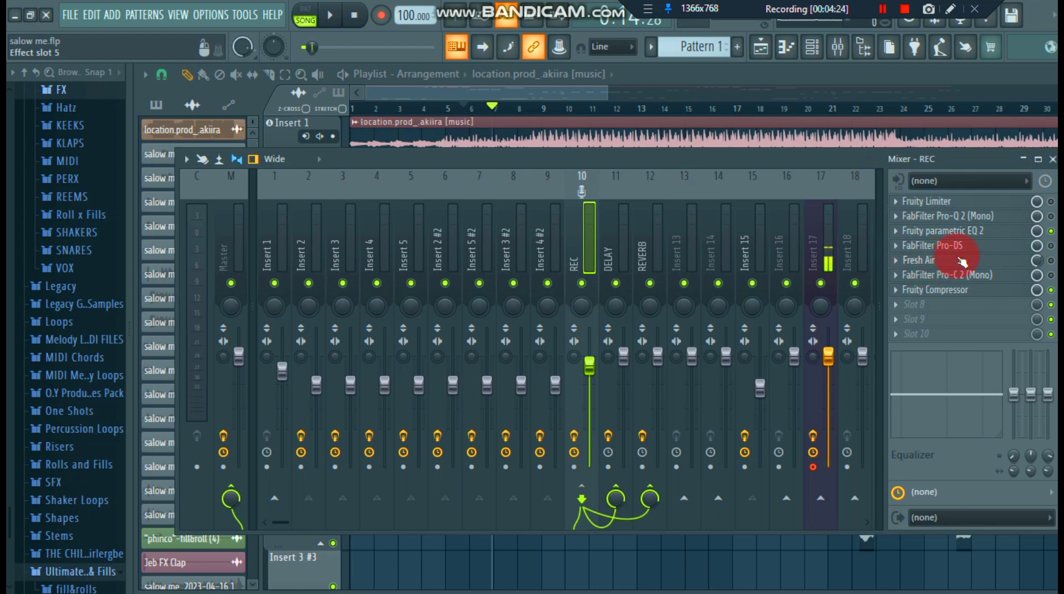
- Enable FabFilter Pro-DS on the REC track, review its de-essing settings, and close the plugin
click(1052, 246)
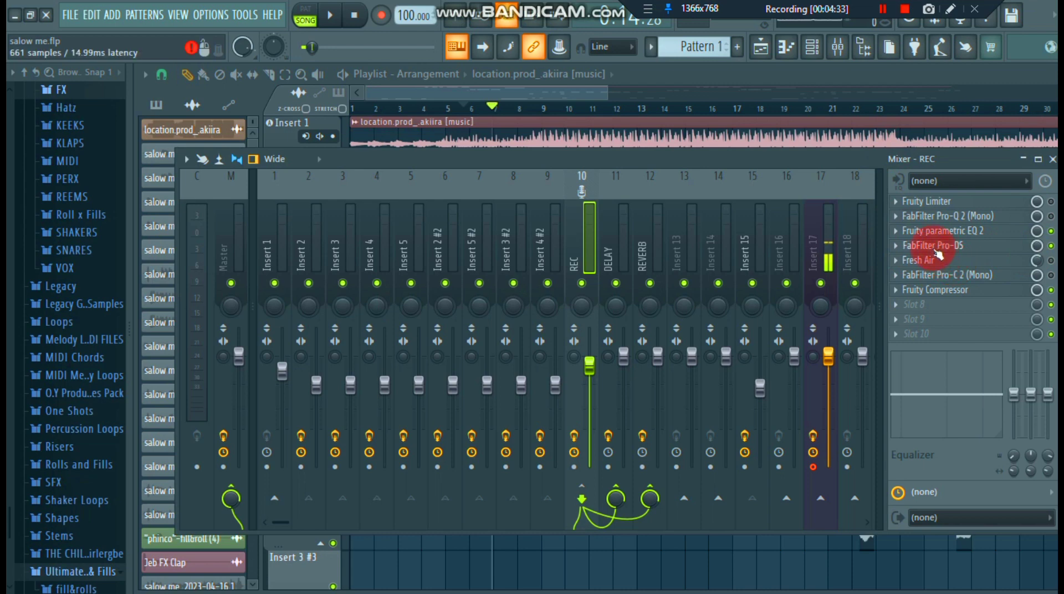
click(934, 249)
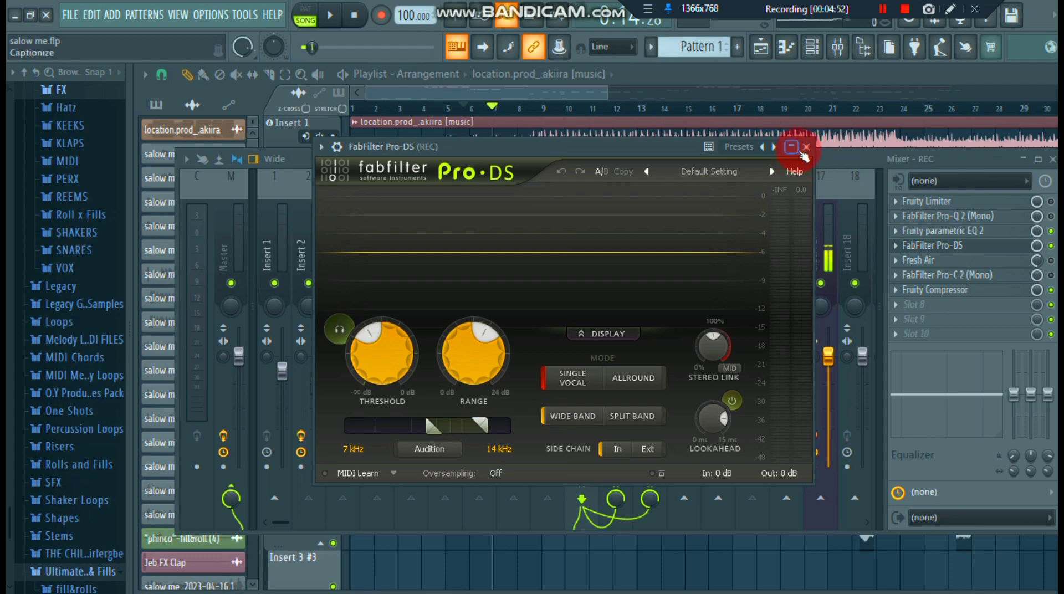
click(807, 148)
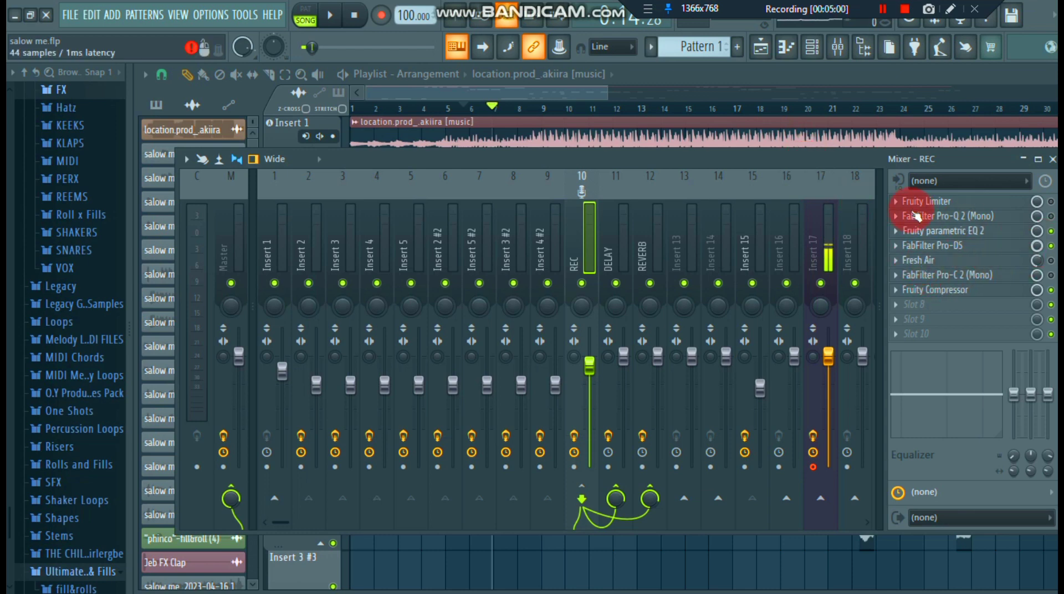
- Resume playback, hide the mixer, and select the time range covering the first vocal clips, about bars 9 to 13
click(335, 17)
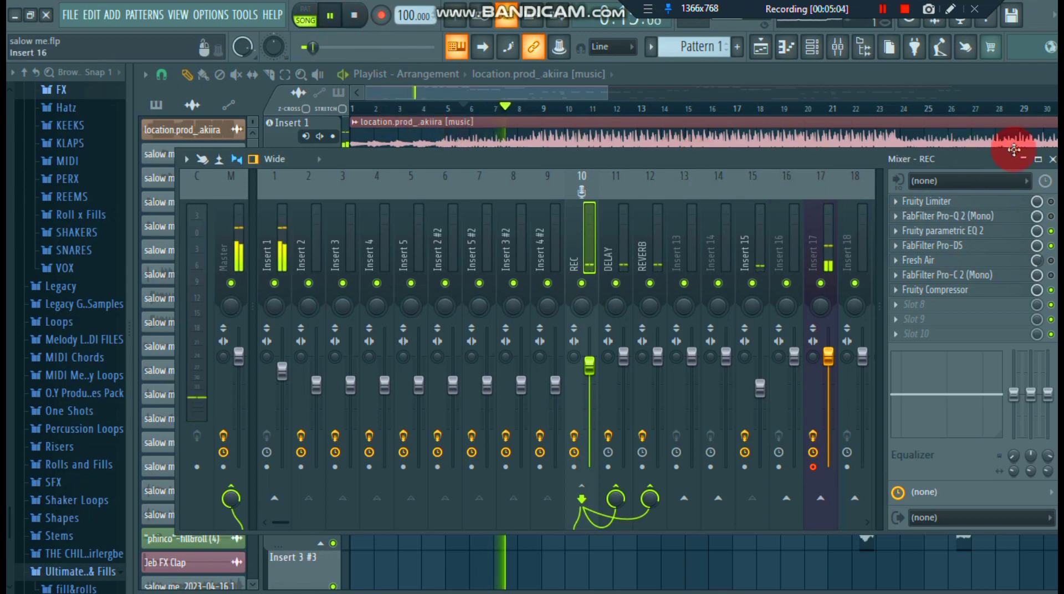
click(1052, 159)
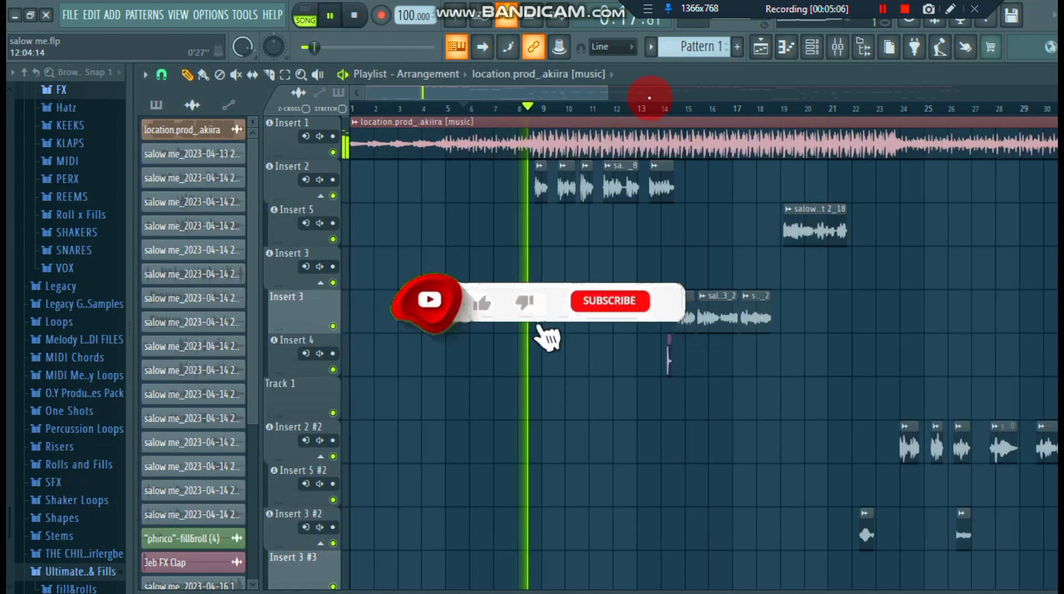
drag(649, 97, 520, 119)
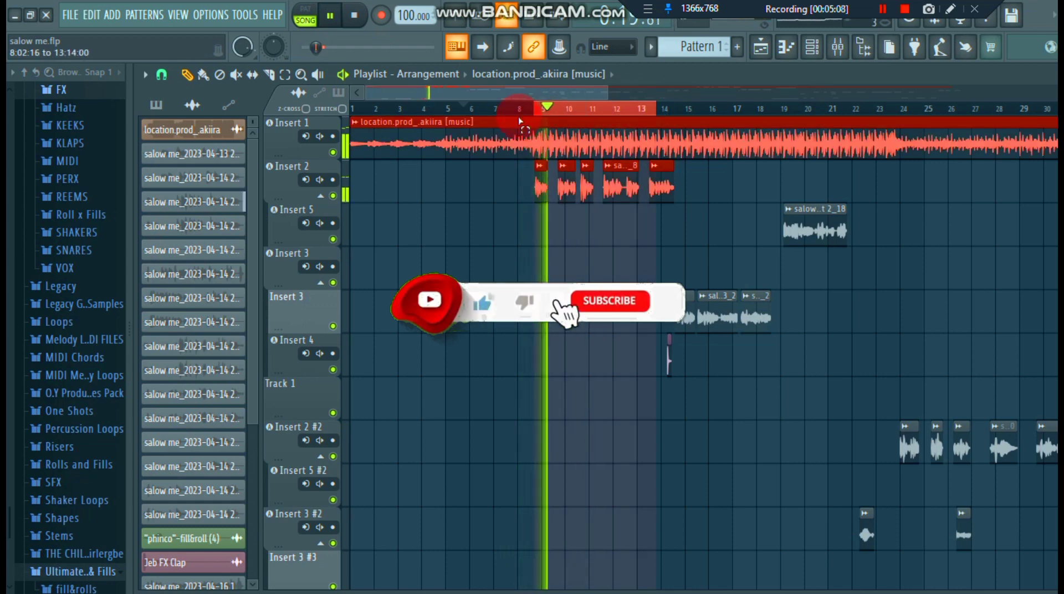
- Show the mixer again, pause playback, and mute the Insert 1 track carrying the beat
click(839, 49)
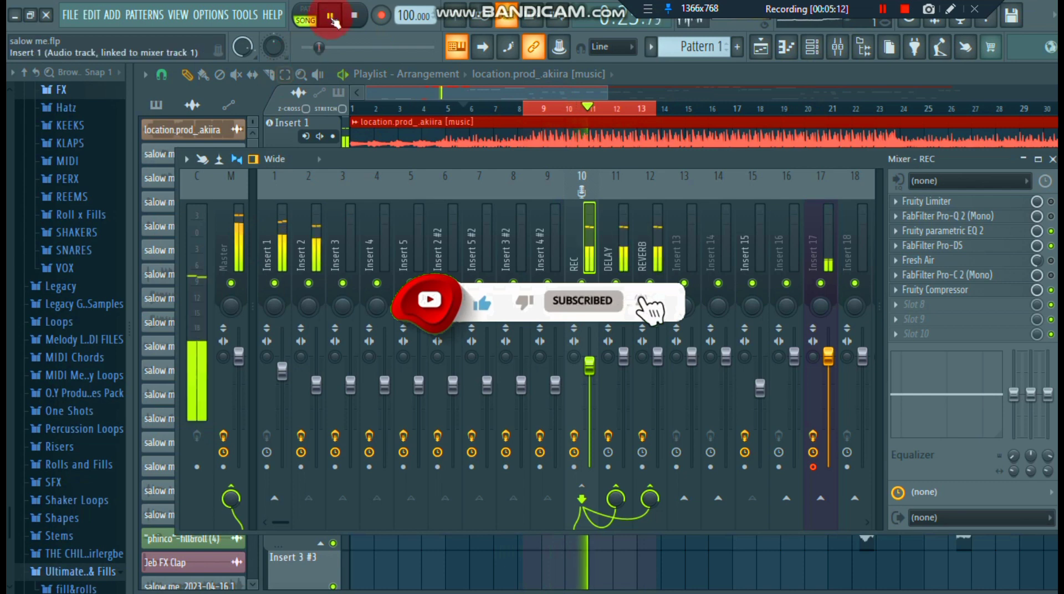
click(331, 18)
click(901, 302)
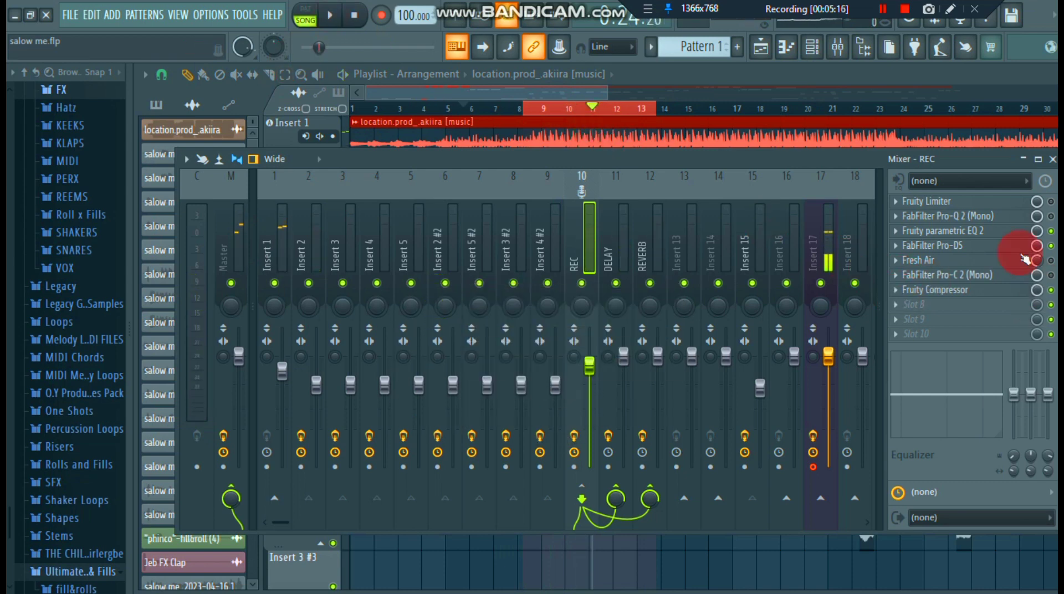
click(284, 282)
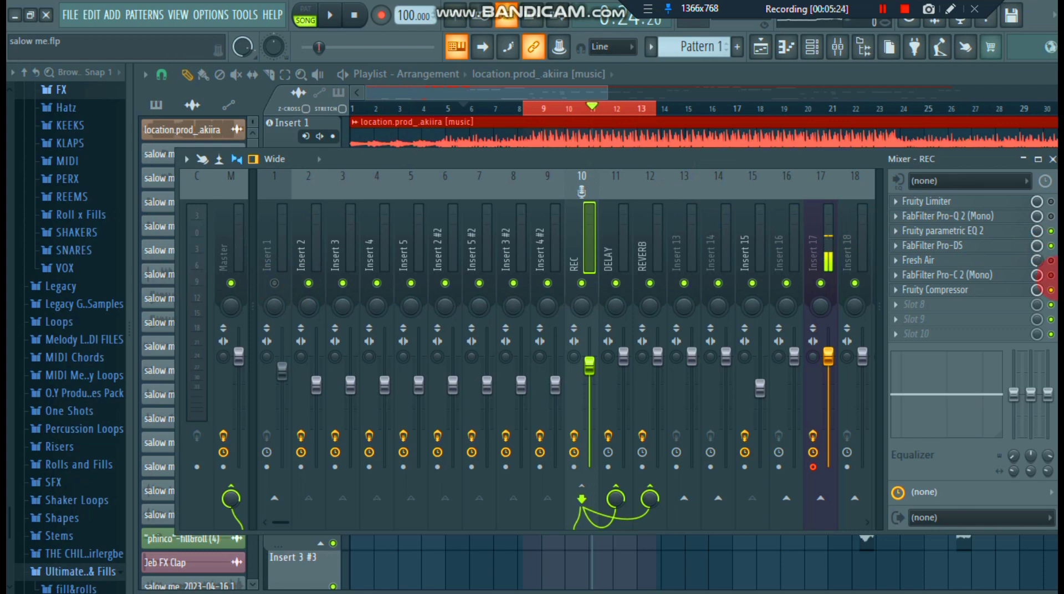
- Enable Fresh Air on the REC track, review its Presence Pop preset and the Mid Air and High Air amounts, and close it
click(971, 262)
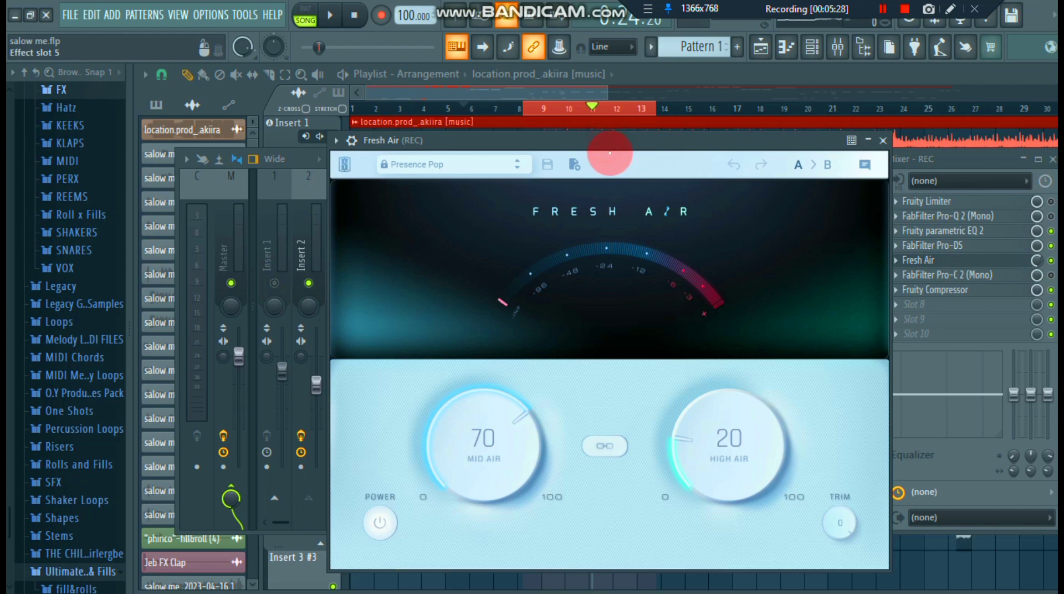
drag(612, 147, 617, 155)
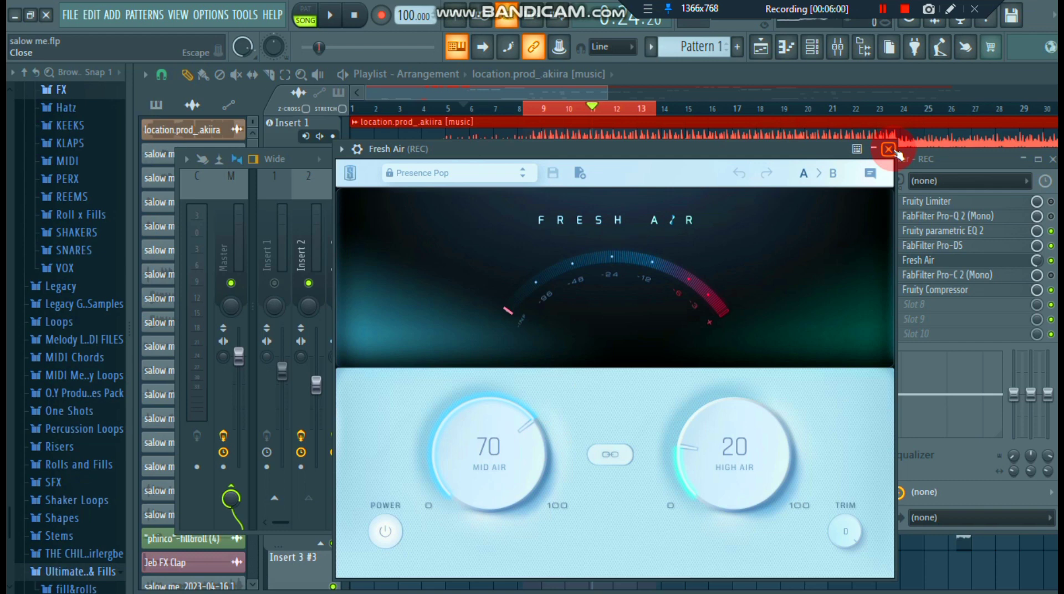
click(446, 173)
click(447, 173)
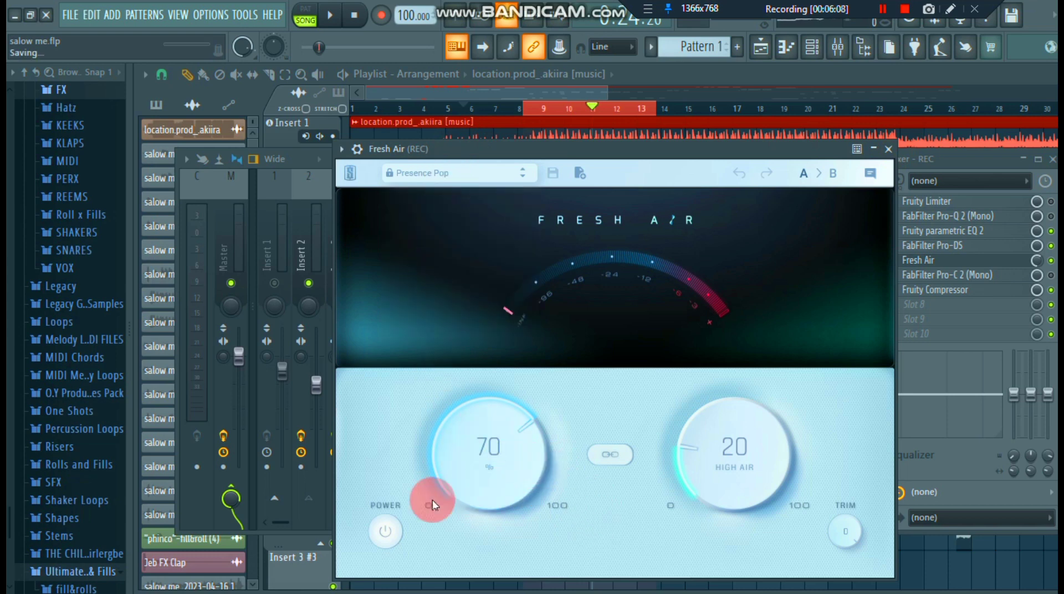
click(892, 147)
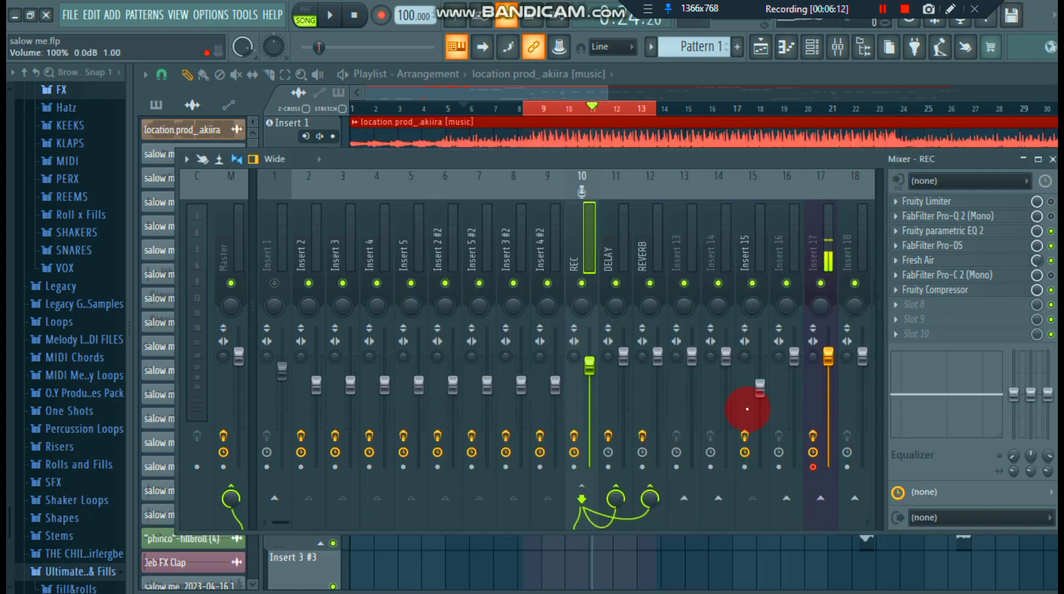
- Open FabFilter Pro-C 2 on the REC track, review its Pro Voice Over bM preset and preset categories, and close the plugin
click(946, 289)
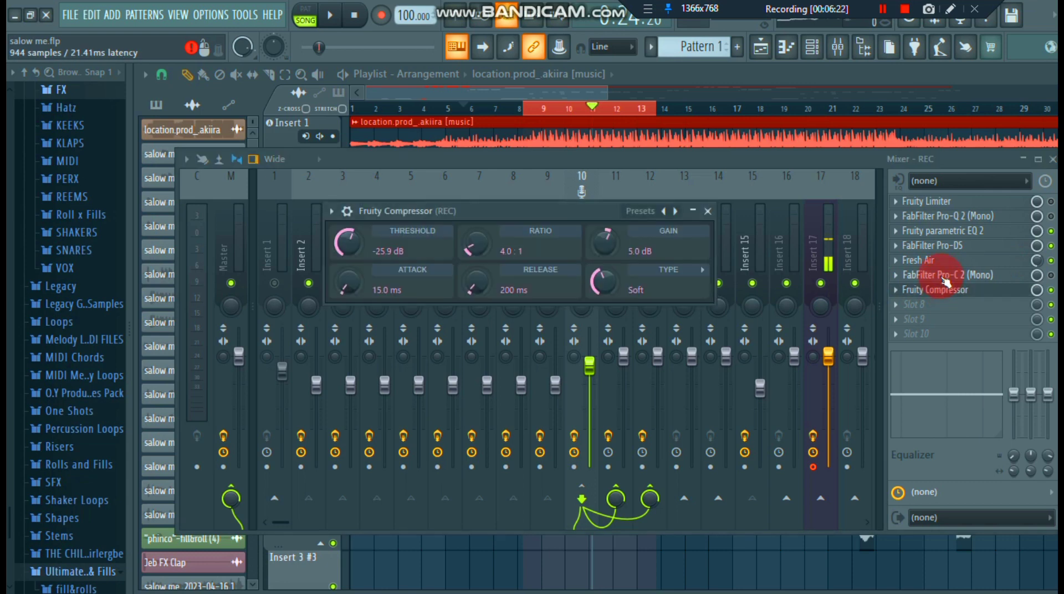
click(915, 274)
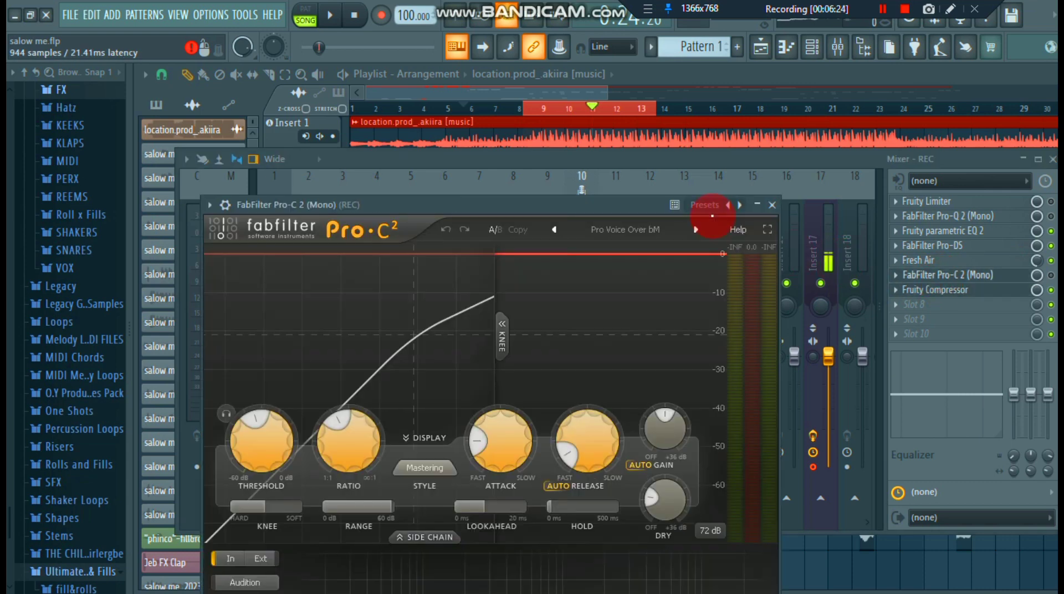
drag(641, 207, 658, 162)
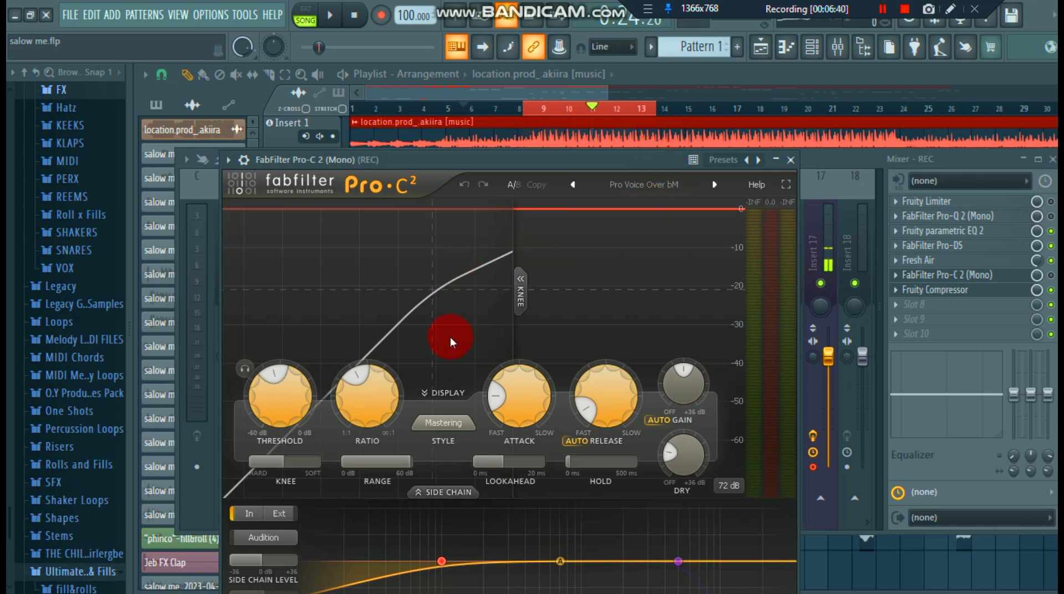
click(671, 183)
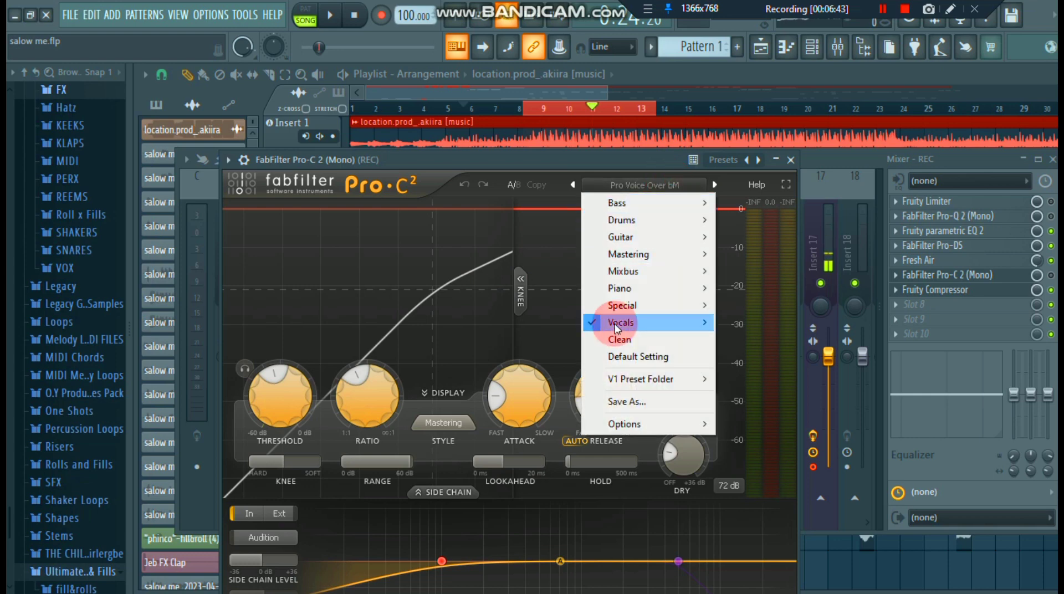
mouse_move(620, 322)
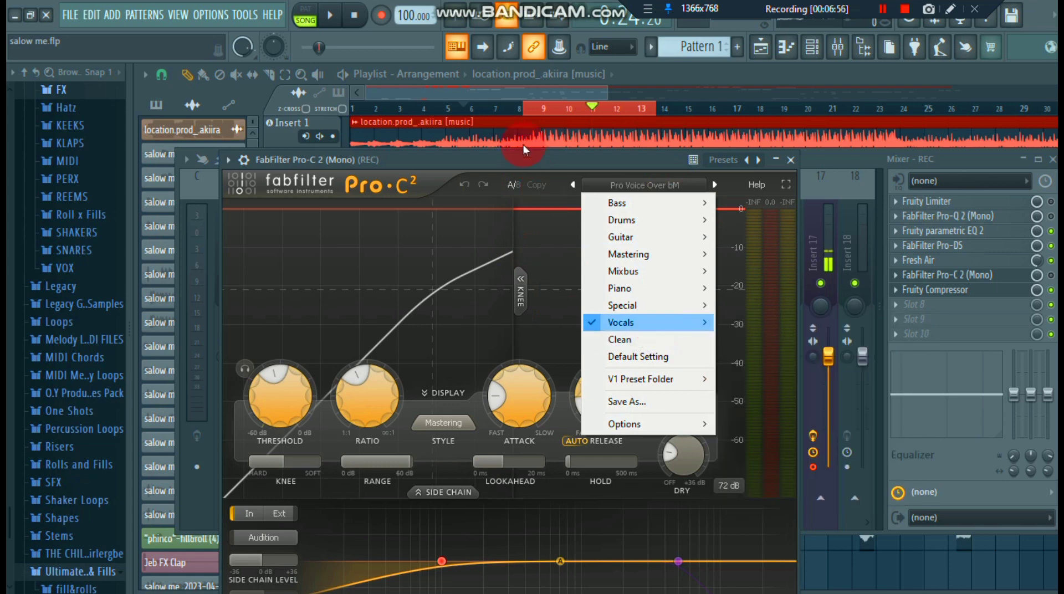
click(763, 168)
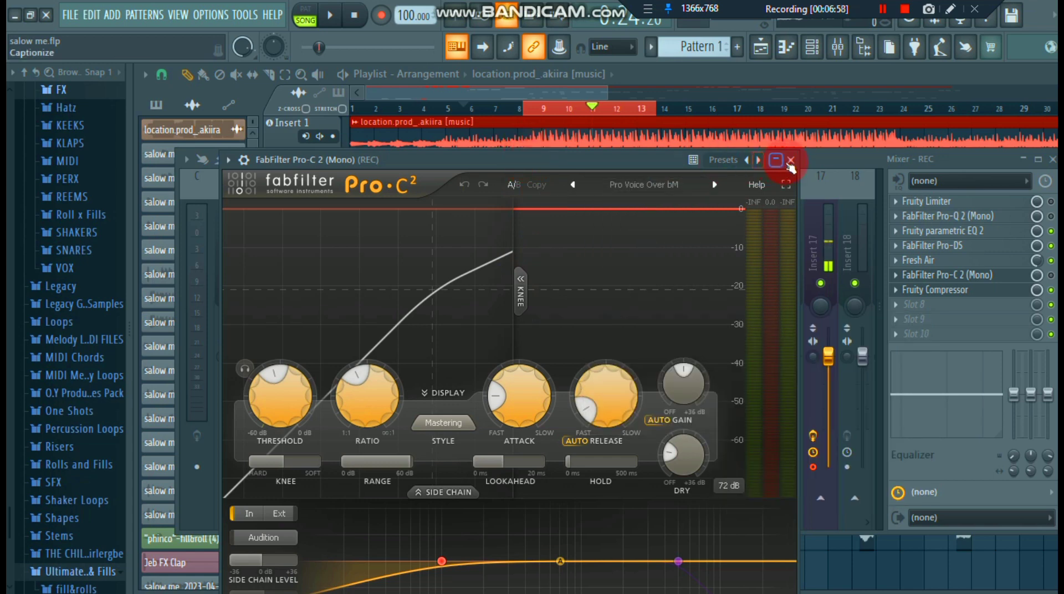
click(791, 161)
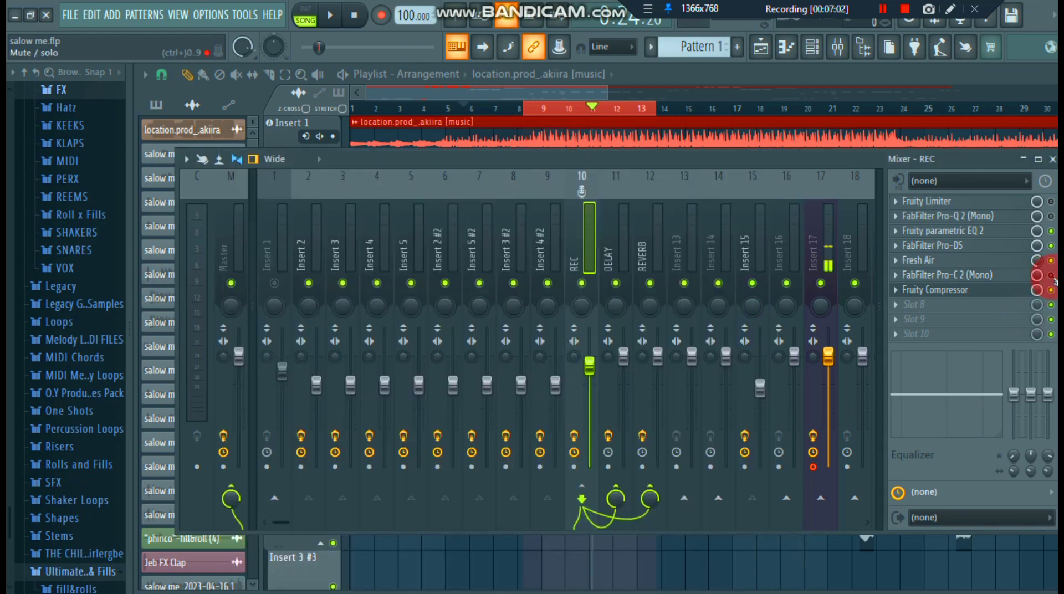
- Enable FabFilter Pro-C 2 on the REC track, audition the compressed vocal, and pause playback
click(1052, 277)
click(333, 17)
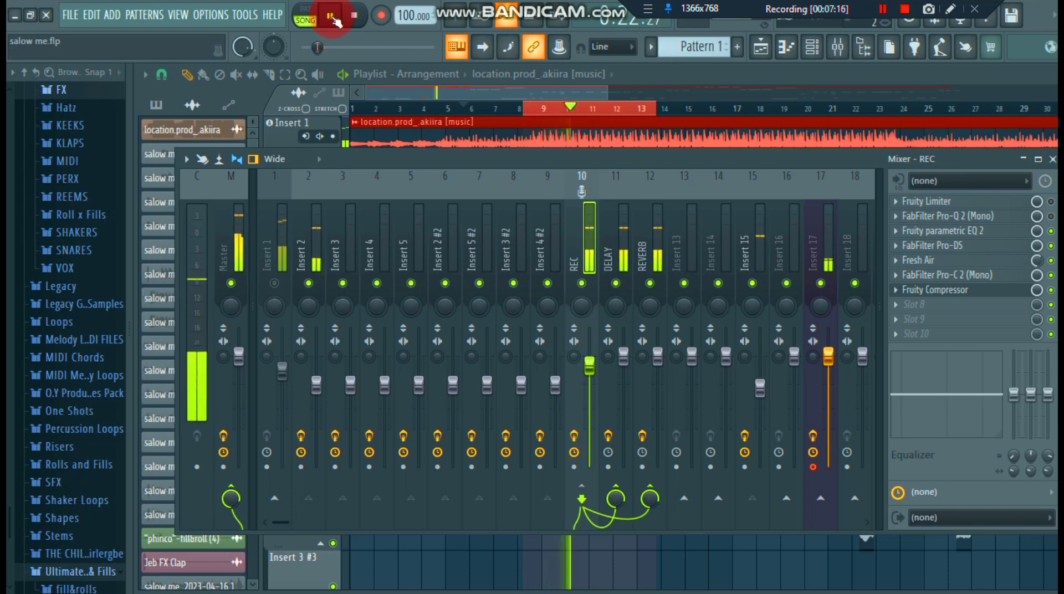
click(331, 16)
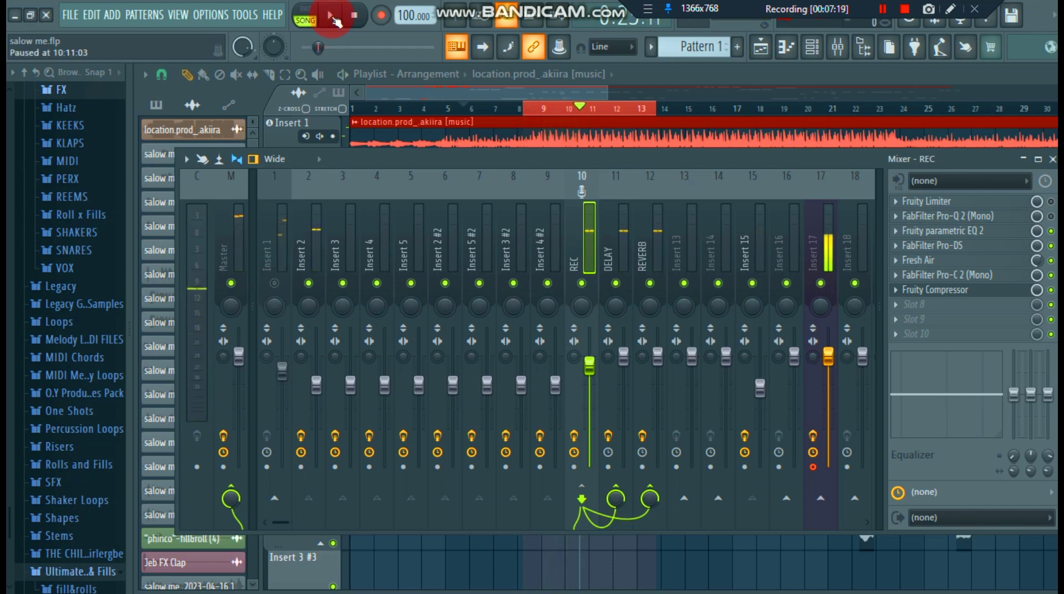
click(942, 306)
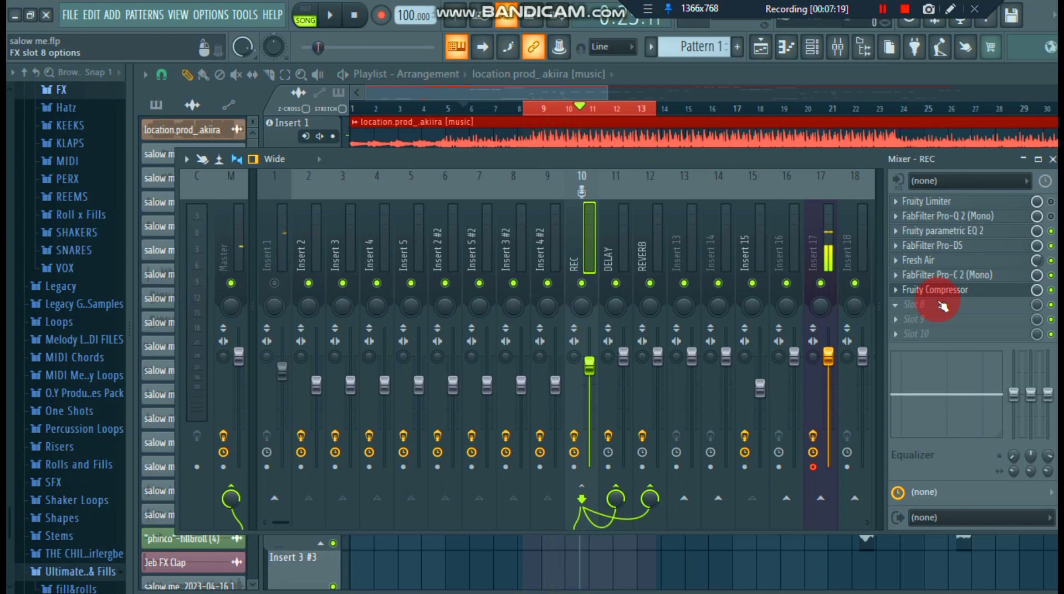
click(901, 300)
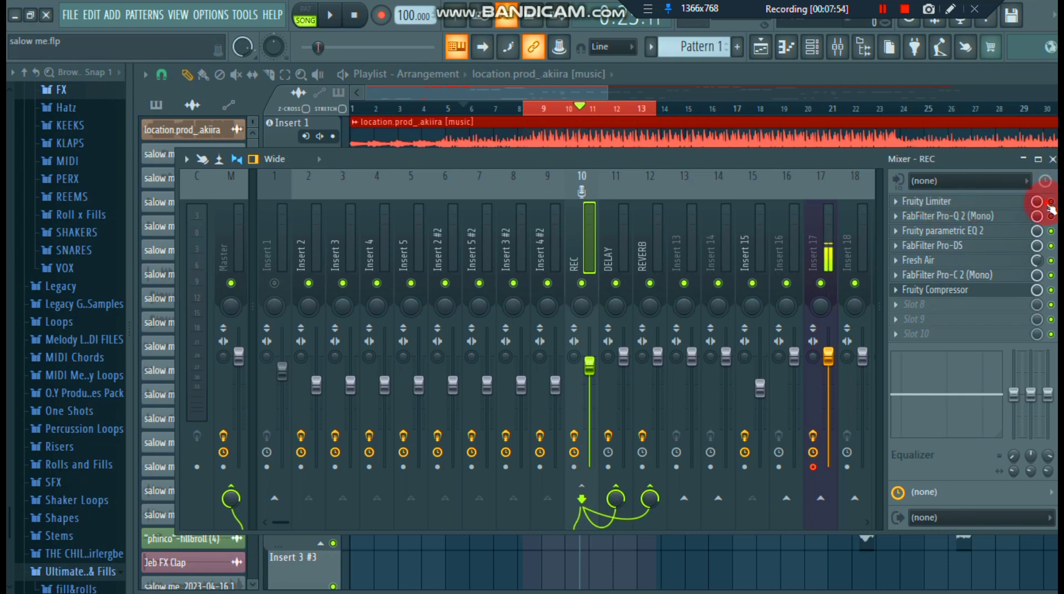
- Enable Fruity Limiter on the REC track, review its noise gate settings, and close the plugin
click(986, 203)
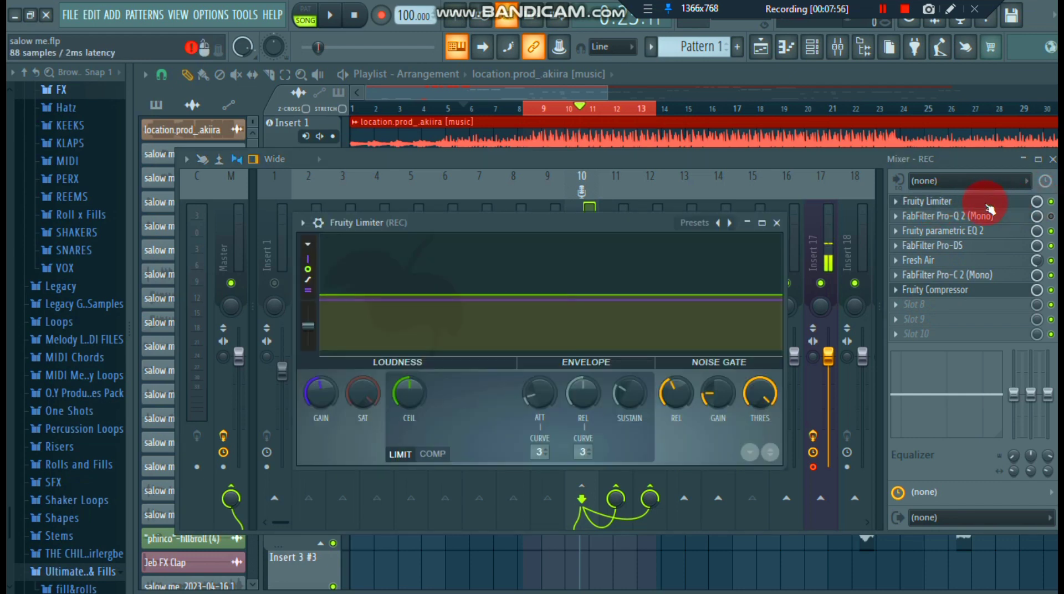
drag(678, 400, 653, 244)
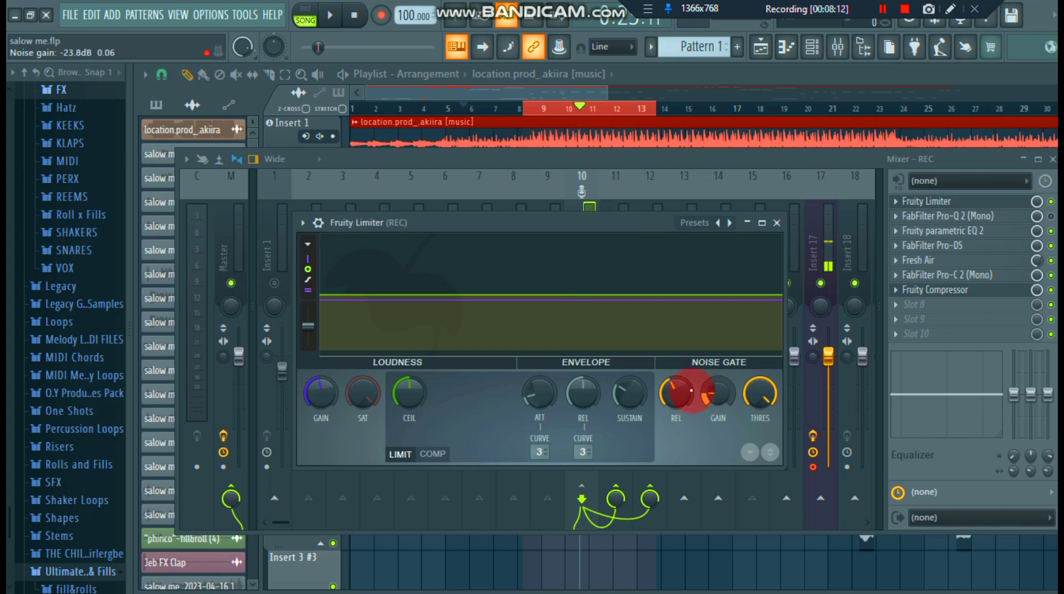
click(778, 223)
- Audition the vocal with Fruity Limiter active and pause playback
click(329, 17)
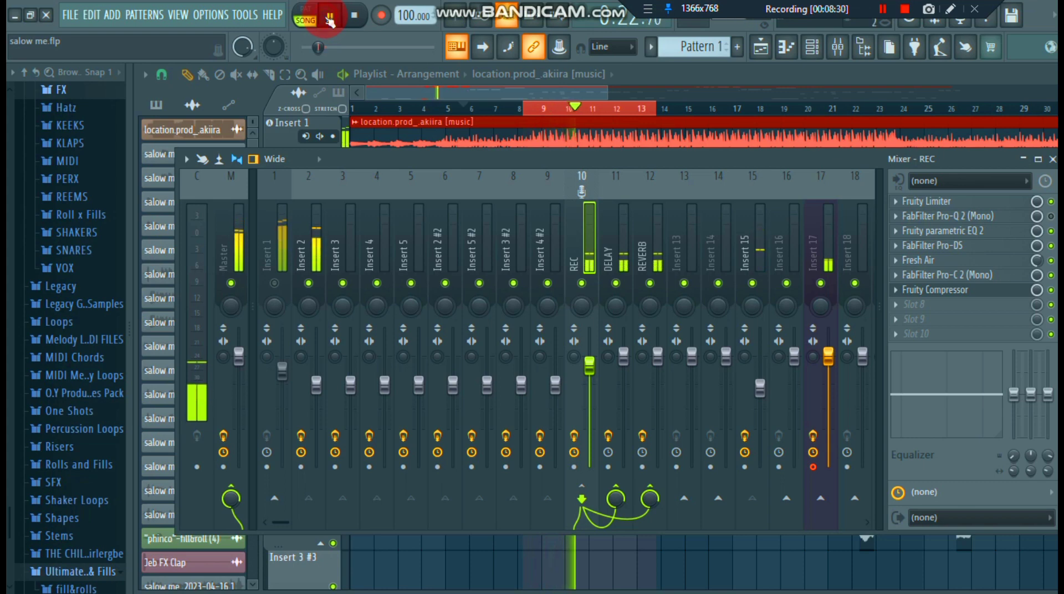
click(330, 21)
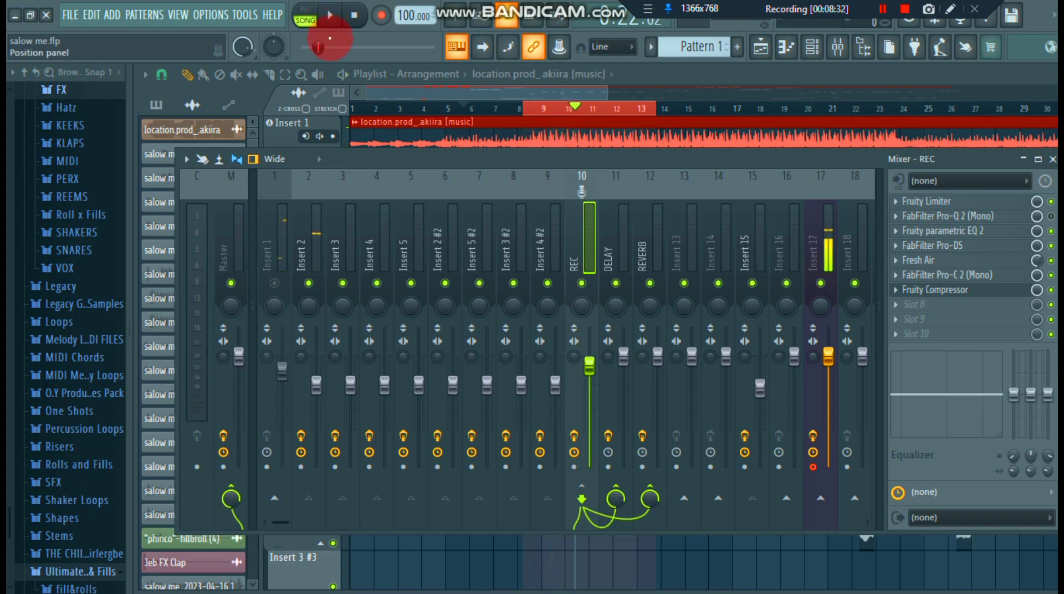
click(563, 202)
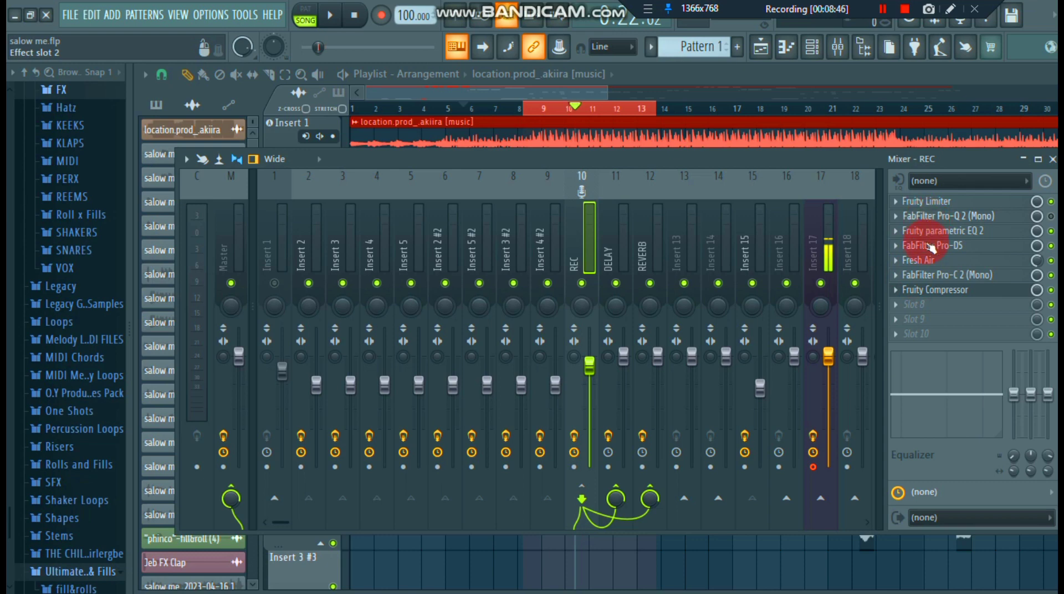
- Review the threshold, ratio, gain, attack, release and type settings of Fruity Compressor on the REC track, and close it
click(922, 294)
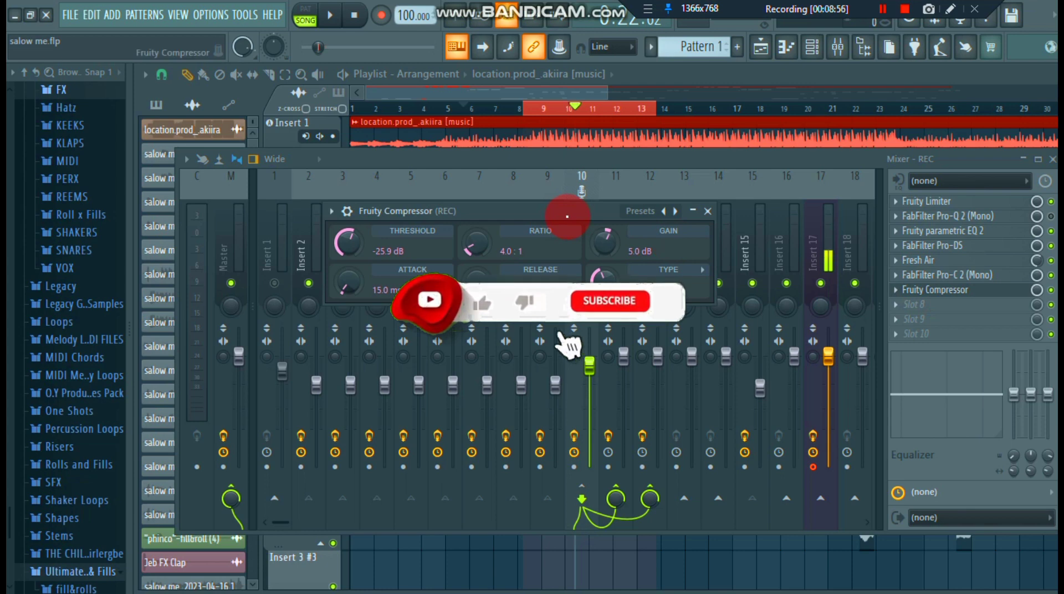
drag(567, 216, 535, 262)
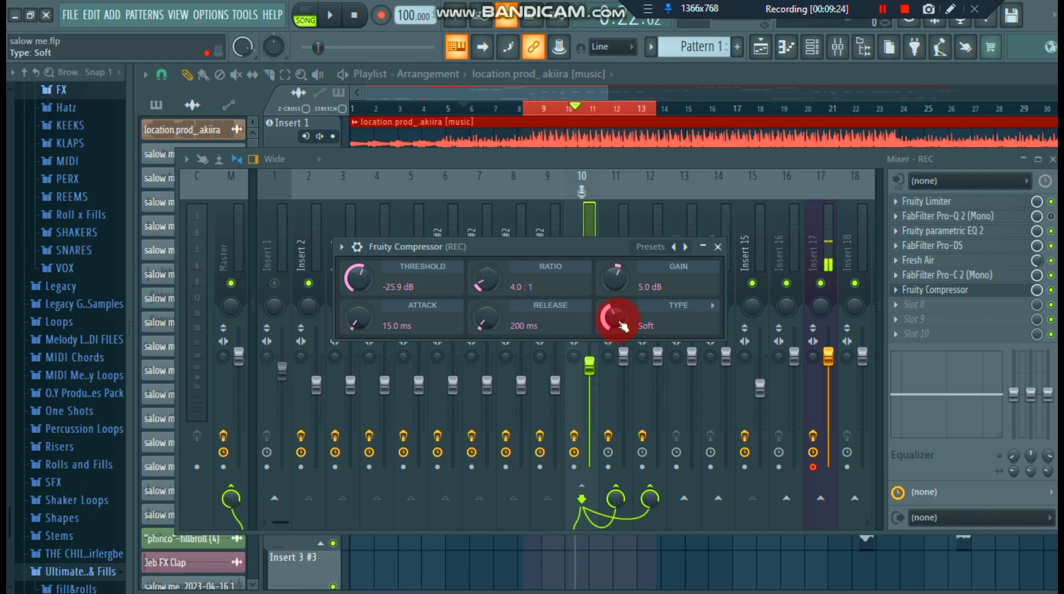
click(719, 248)
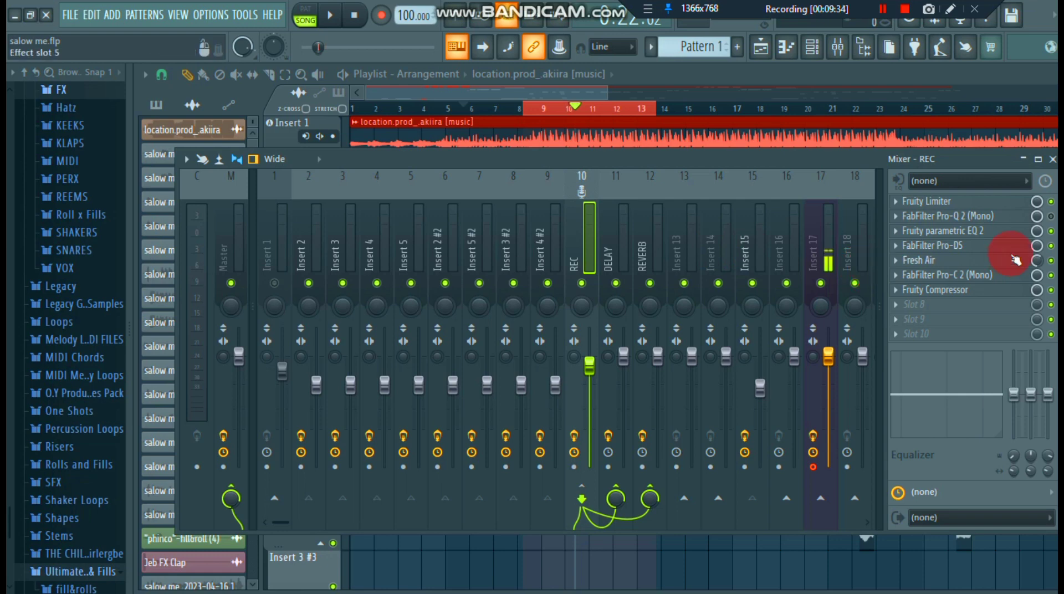
- Open FabFilter Pro-Q 2 on the REC track and examine its low cut and narrow frequency dips
click(931, 223)
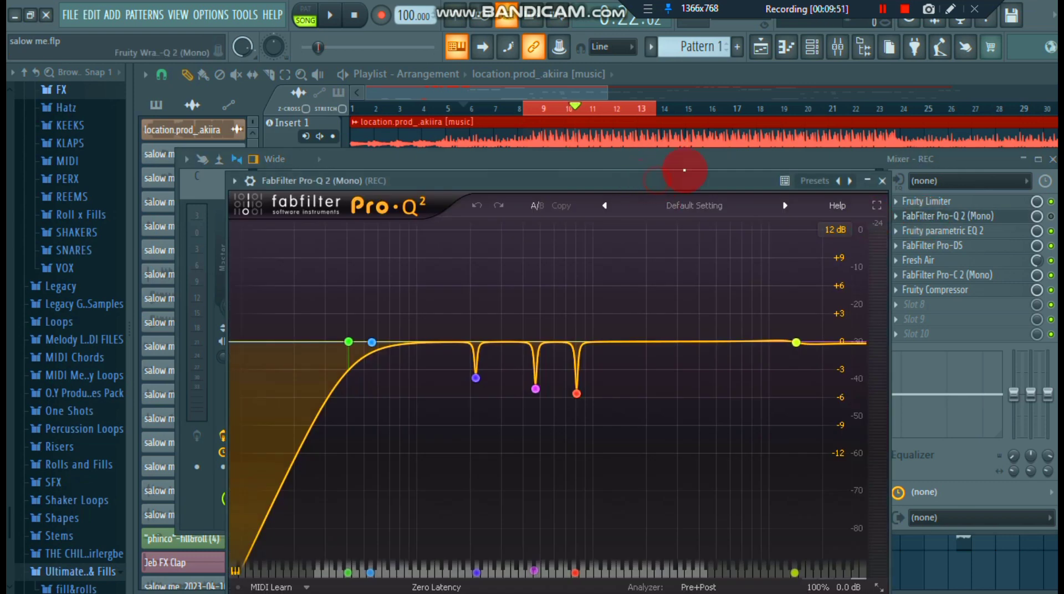
drag(639, 182, 689, 168)
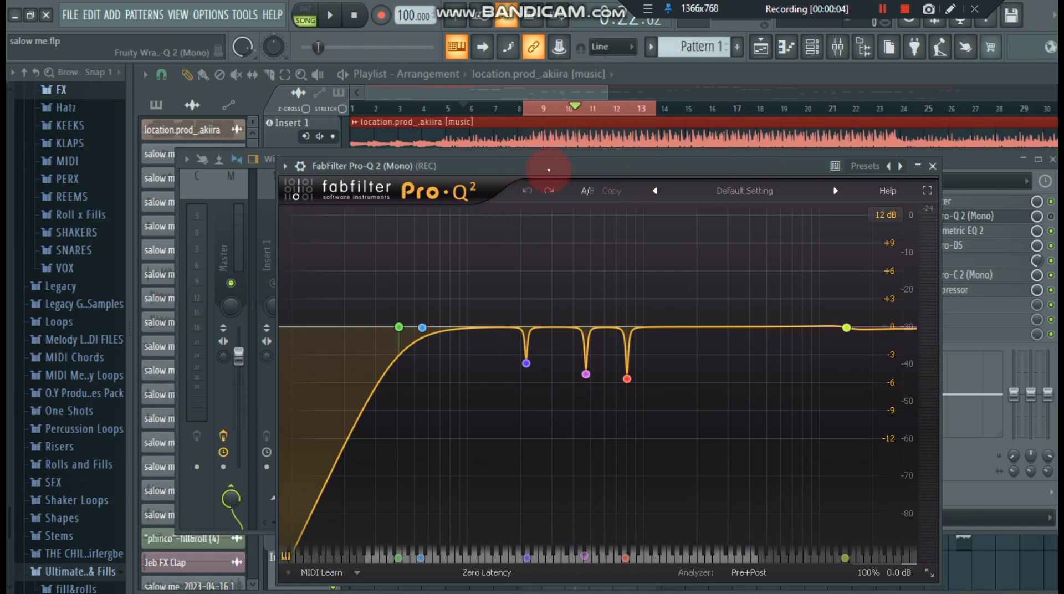
drag(512, 171, 524, 164)
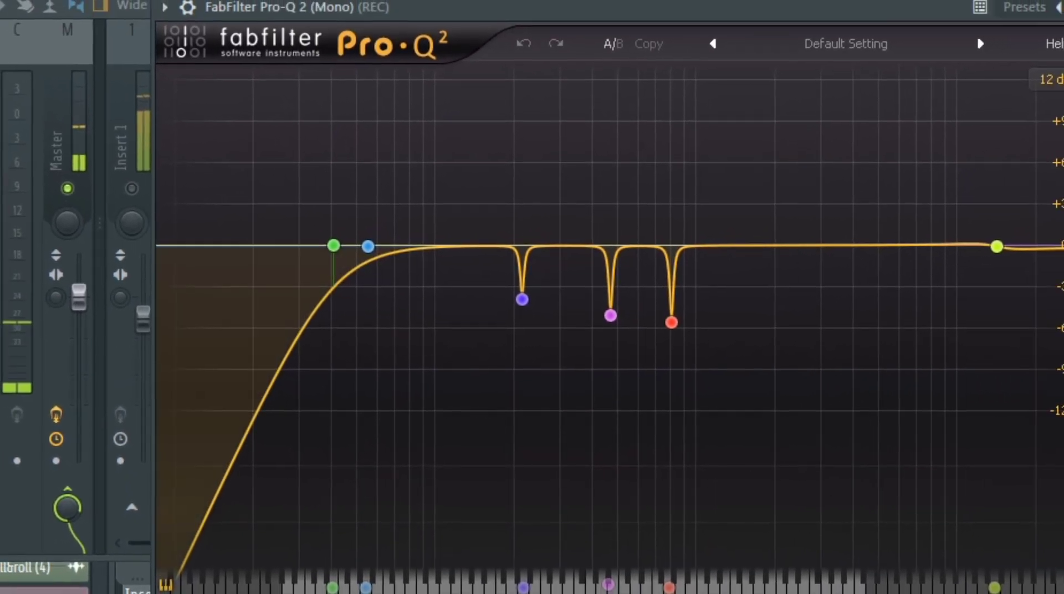
- Enable FabFilter Pro-Q 2 on the REC track, inspect its bands against the vocal spectrum during playback, pause, and close the plugin
click(1060, 106)
click(1046, 116)
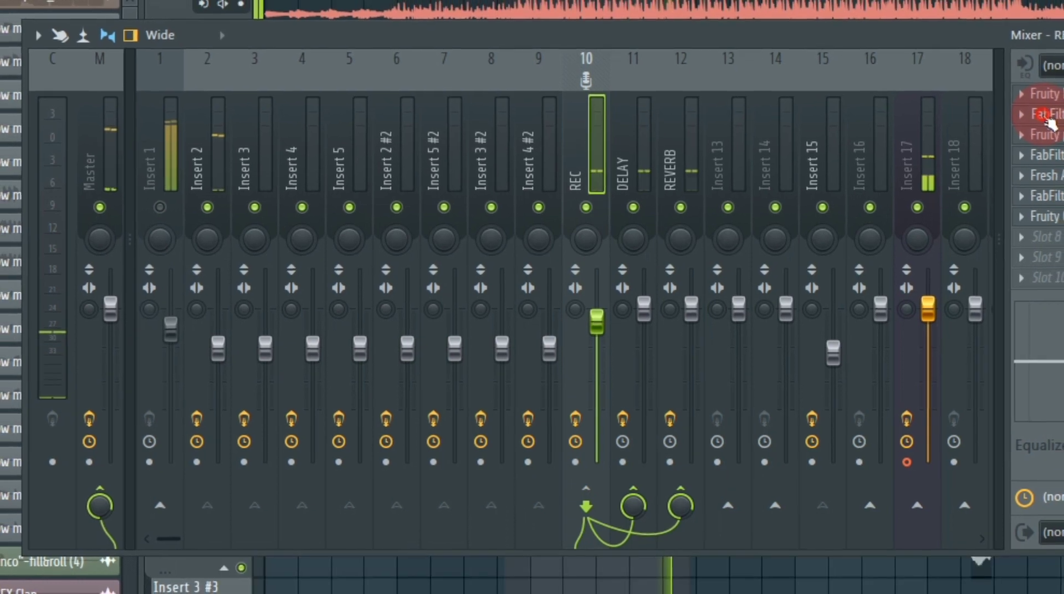
click(1044, 115)
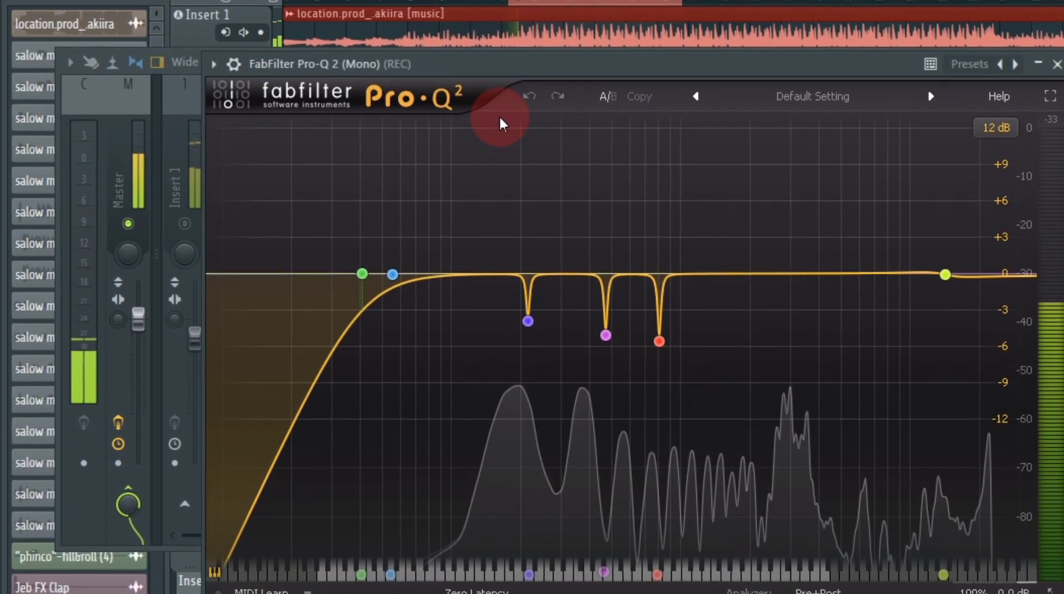
mouse_move(600, 356)
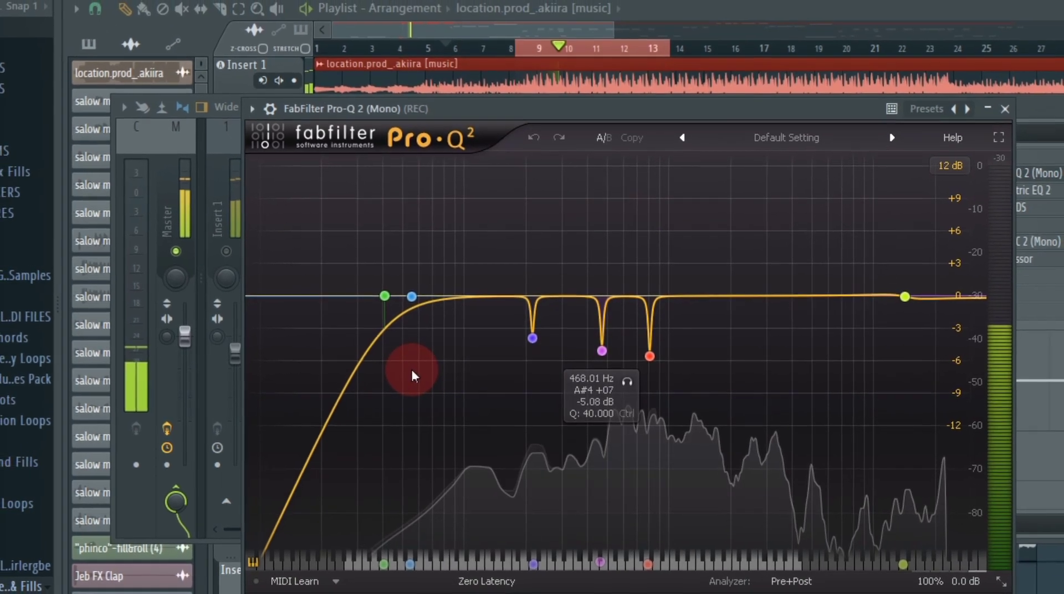
mouse_move(916, 294)
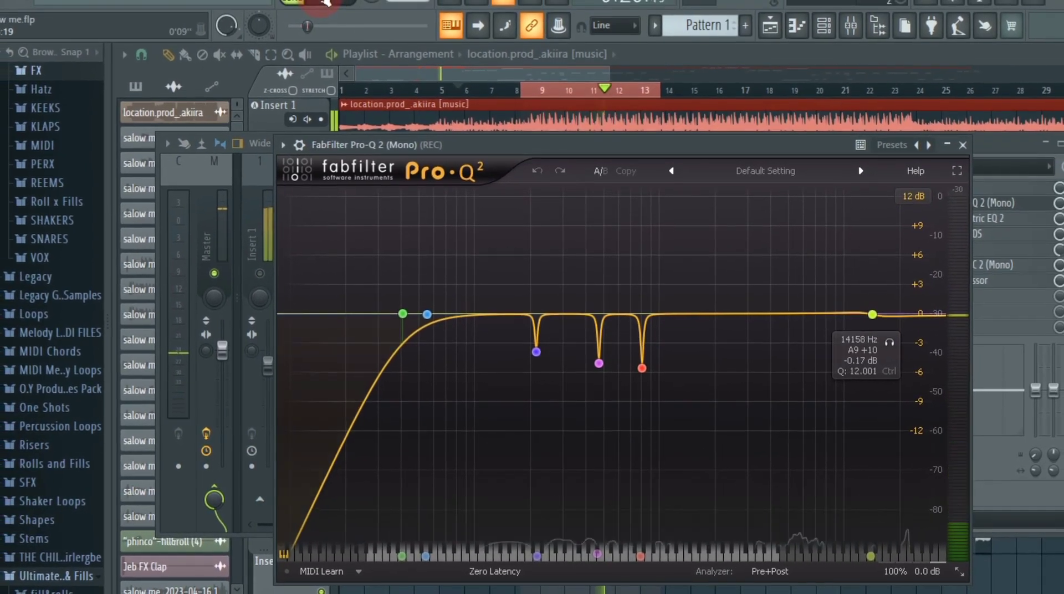
key(space)
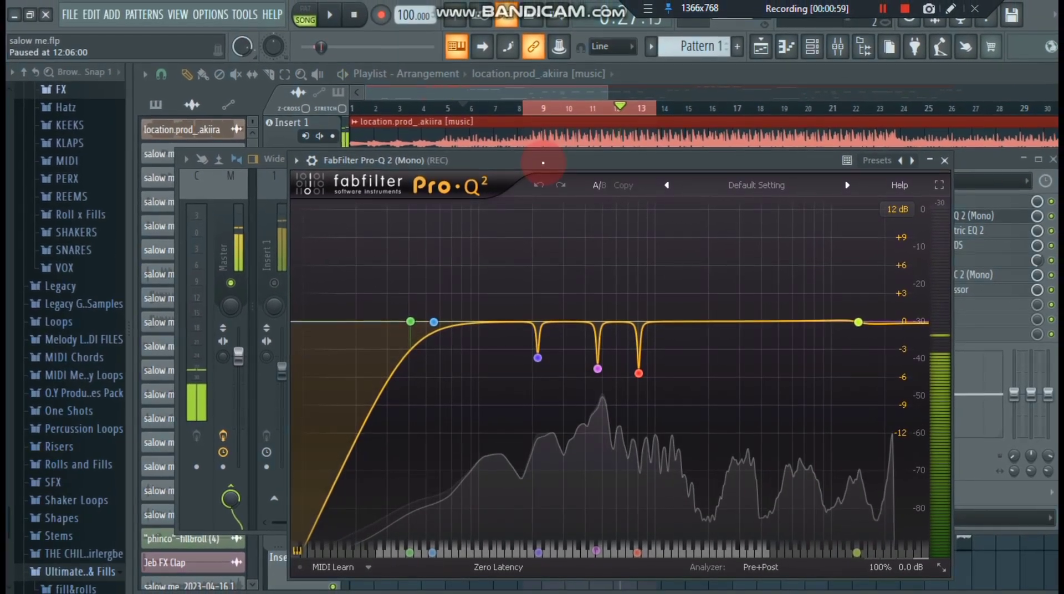
click(944, 161)
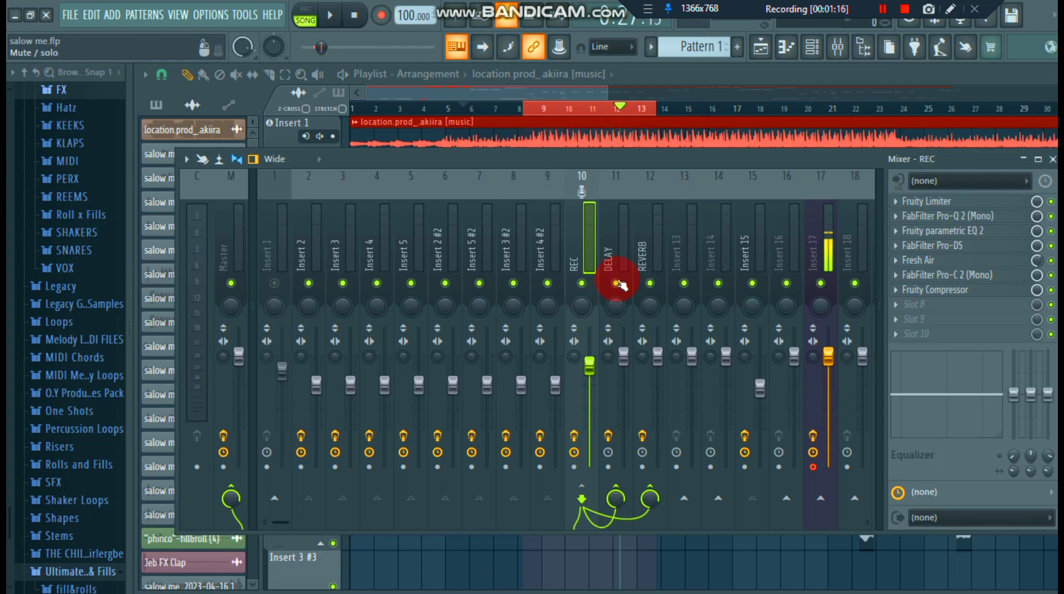
- Unmute the Insert 1 beat track, audition the mix with FabFilter Pro-DS bypassed on the REC track, and pause playback
click(651, 284)
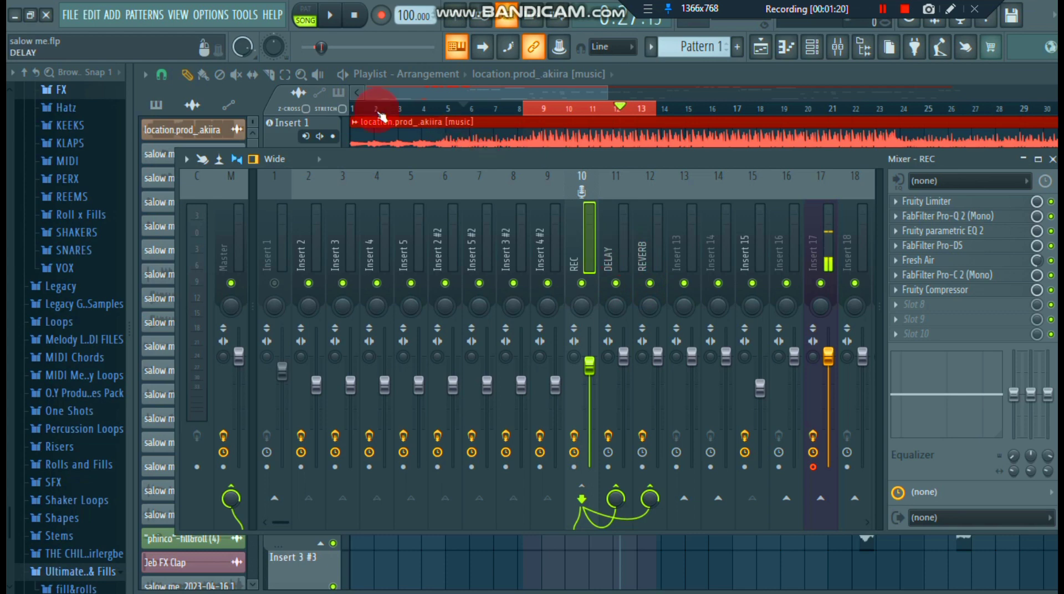
click(332, 136)
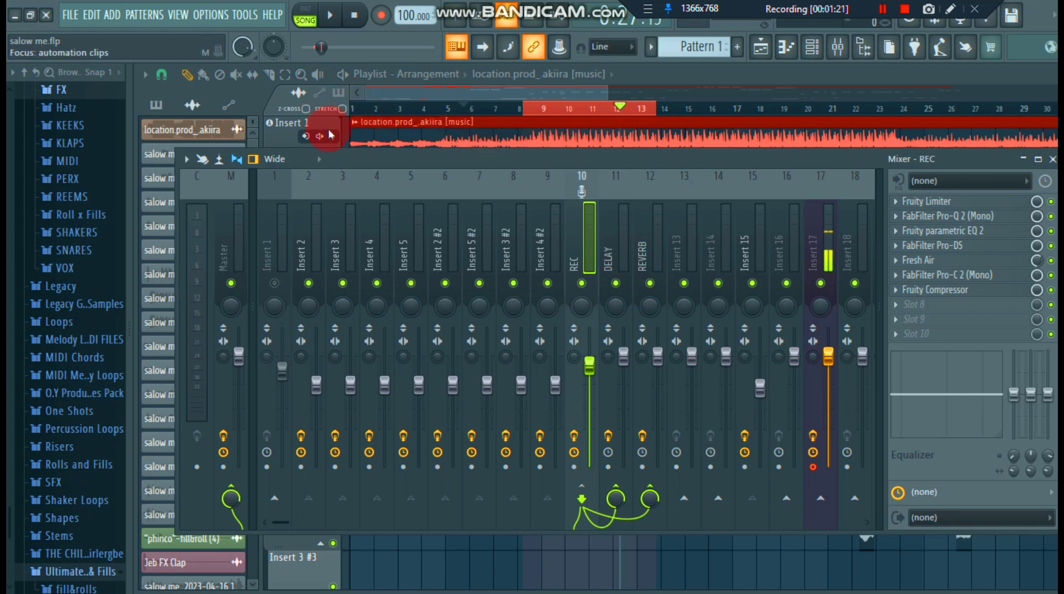
click(276, 286)
click(331, 17)
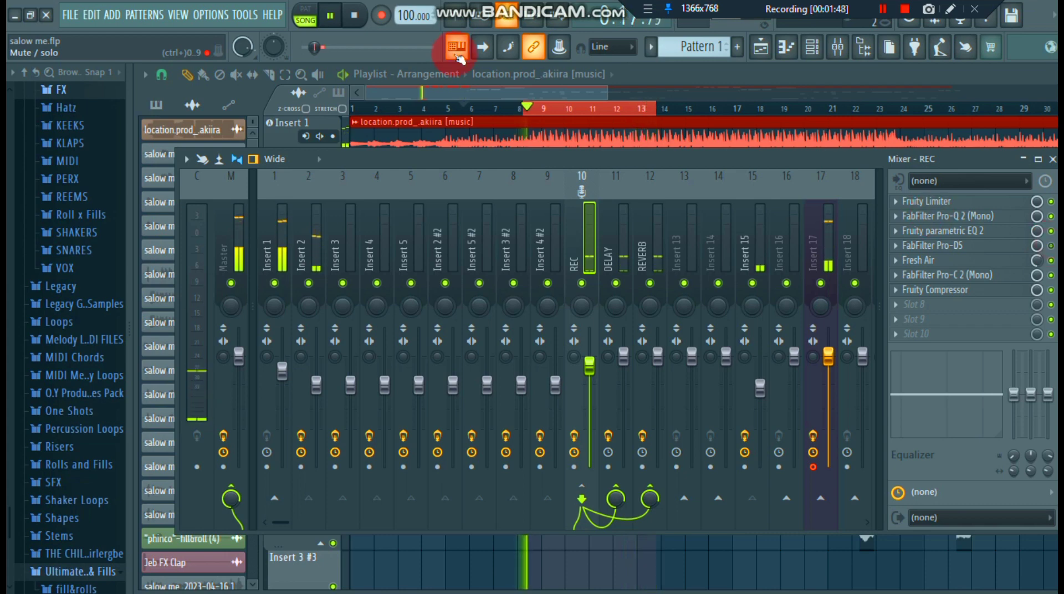
click(331, 17)
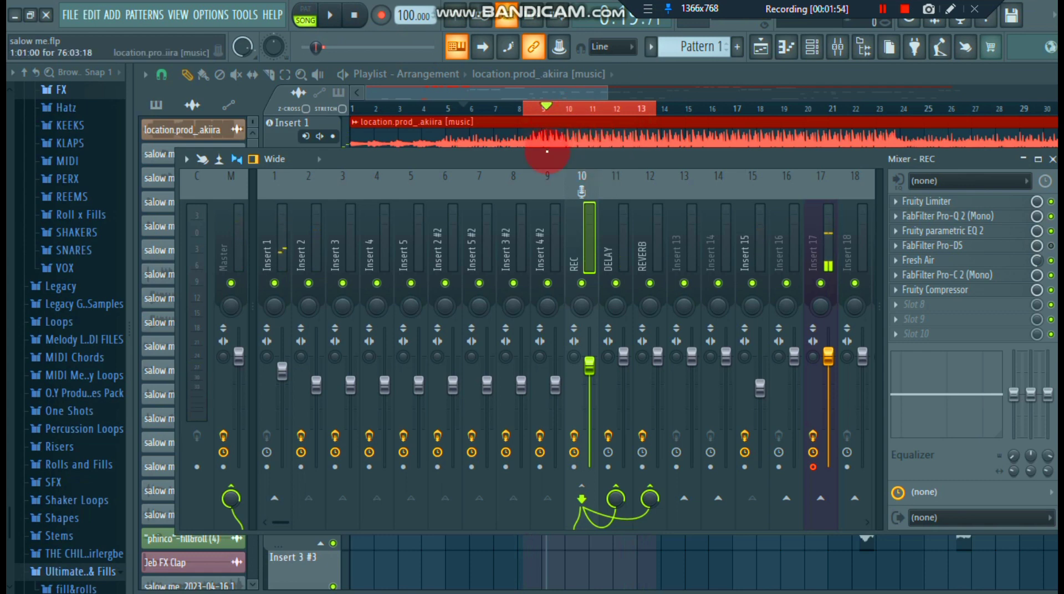
- Reposition the mixer, select the REVERB track, and open its ValhallaVintageVerb plugin
drag(547, 155, 506, 131)
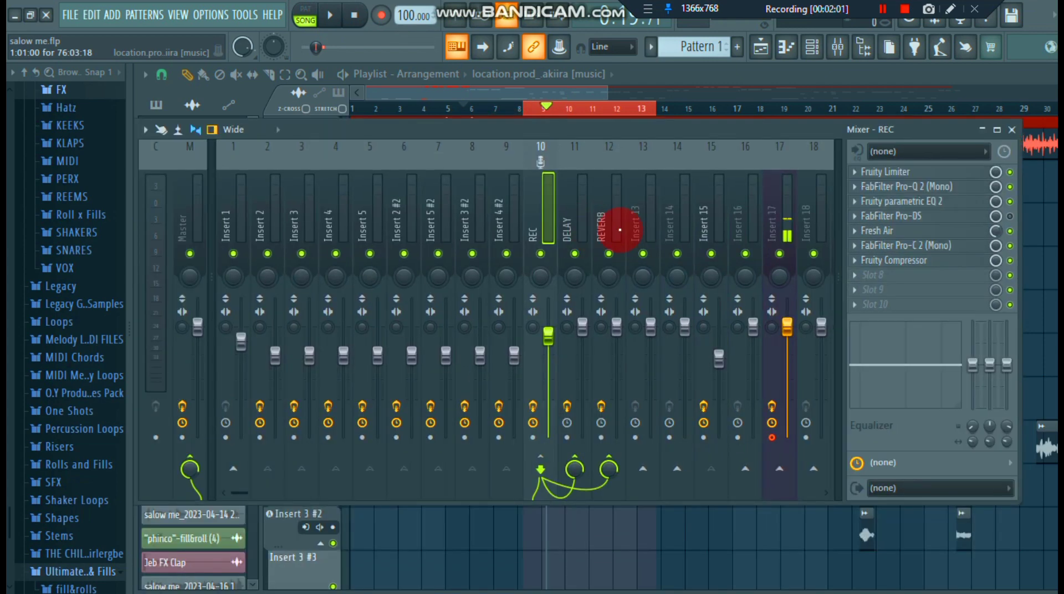
click(606, 230)
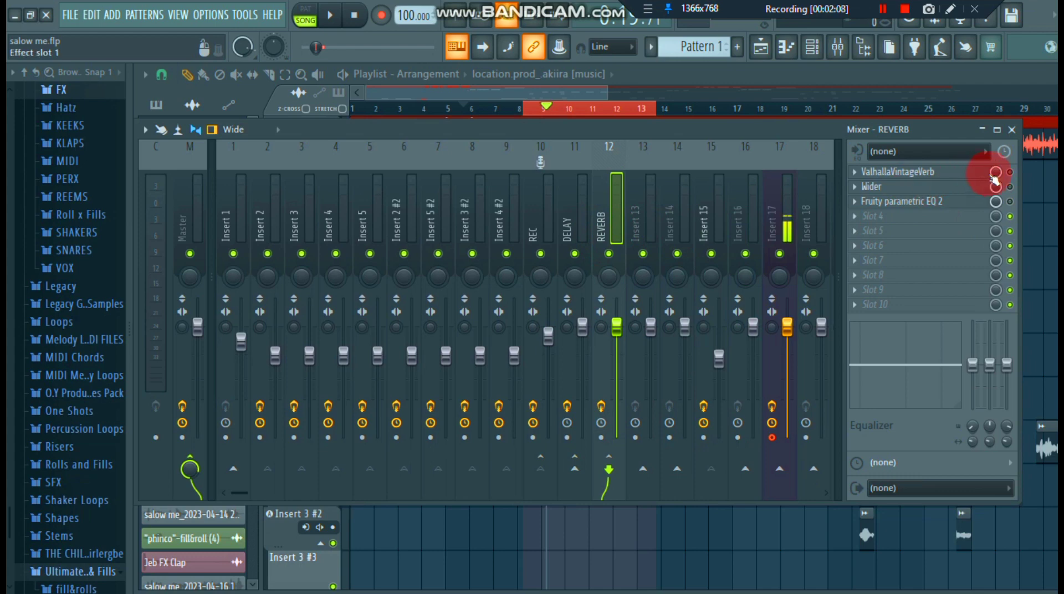
click(930, 173)
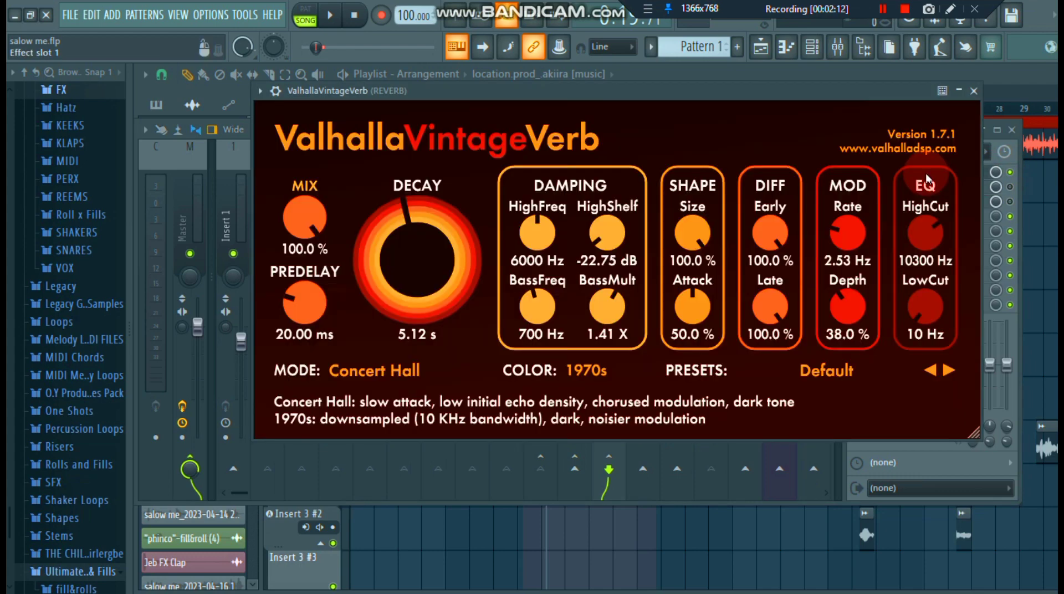
- Examine ValhallaVintageVerb's settings and reverb modes on the REVERB track, start playback to audition it, and close the plugin
drag(593, 88, 585, 105)
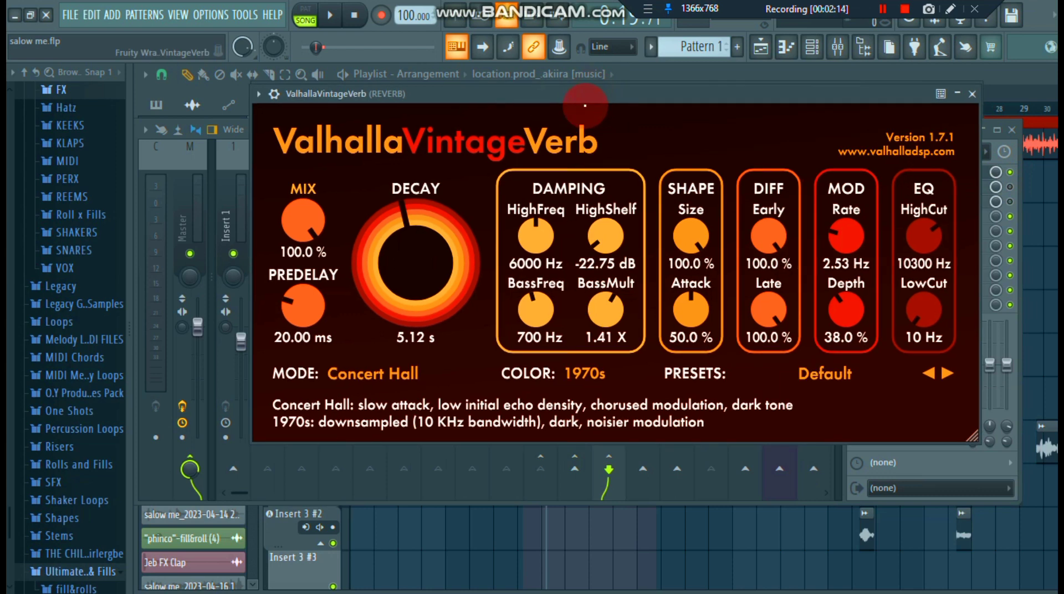
click(399, 357)
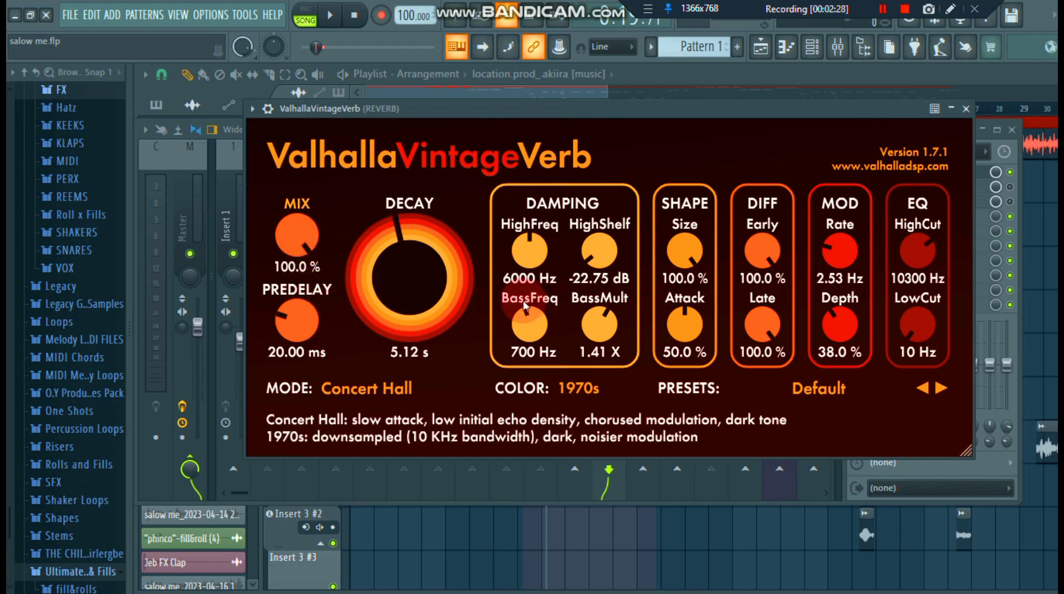
click(391, 388)
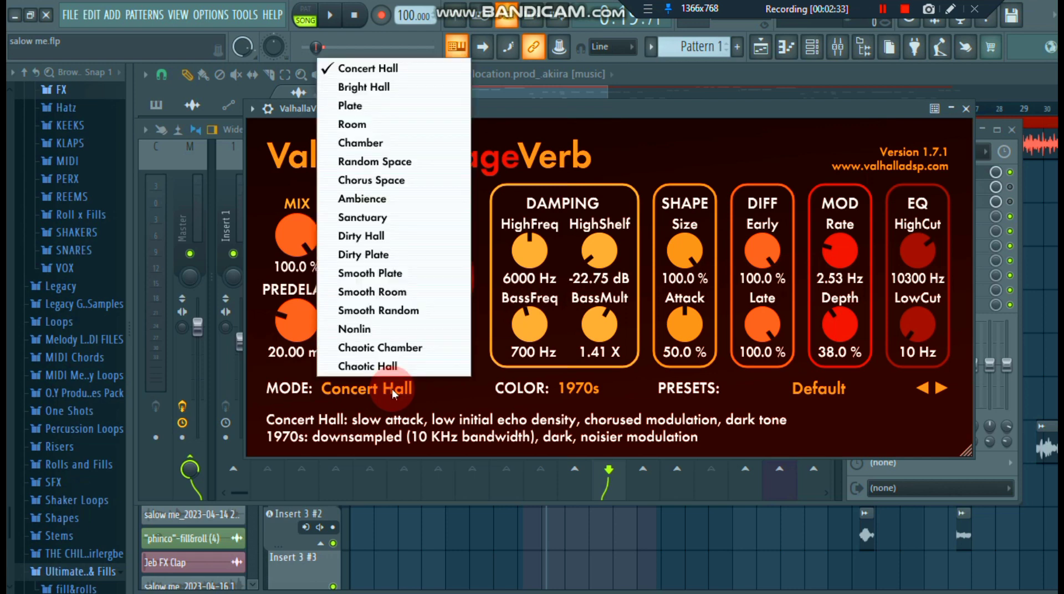
click(392, 388)
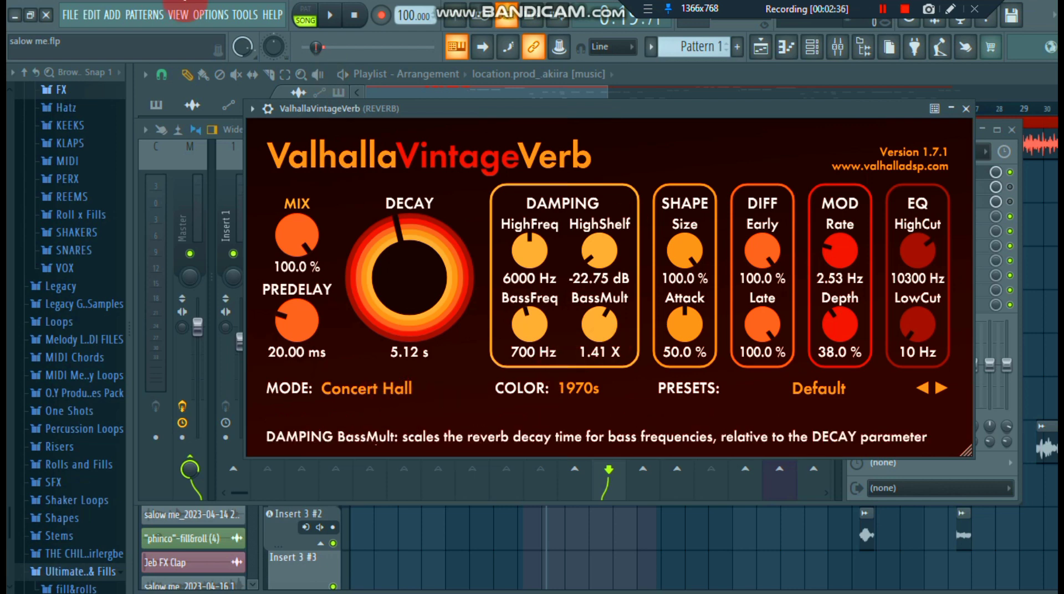
click(332, 18)
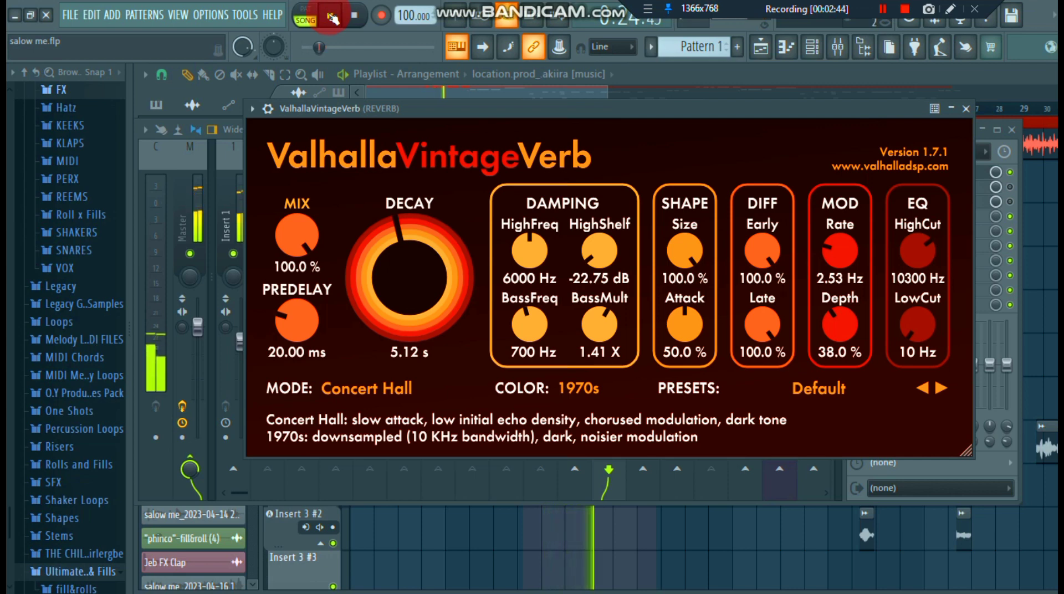
click(966, 109)
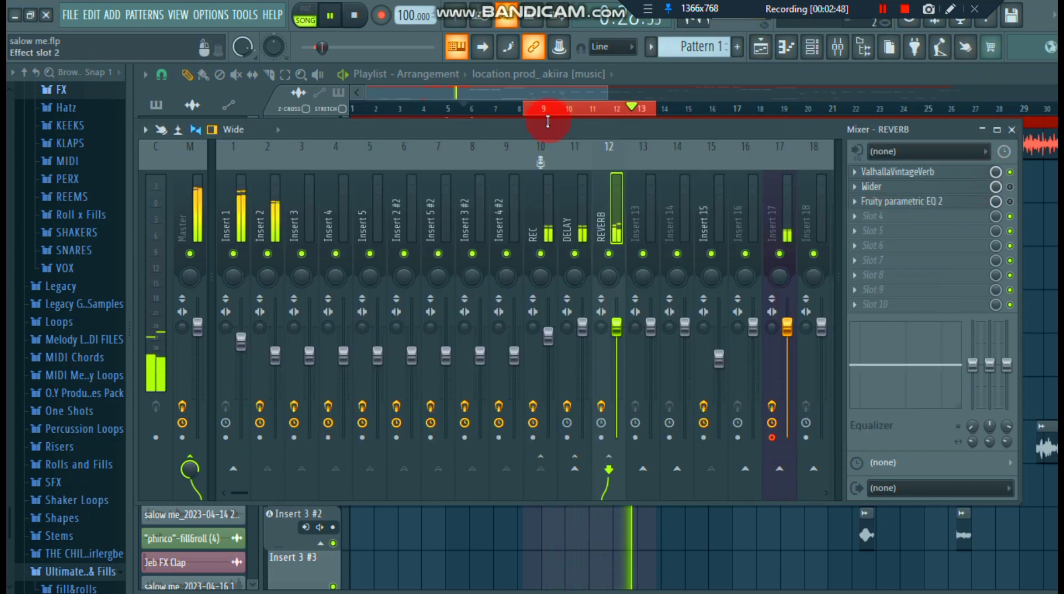
- Mute the Insert 1 beat track, audition the vocal with reverb, and pause playback
click(233, 254)
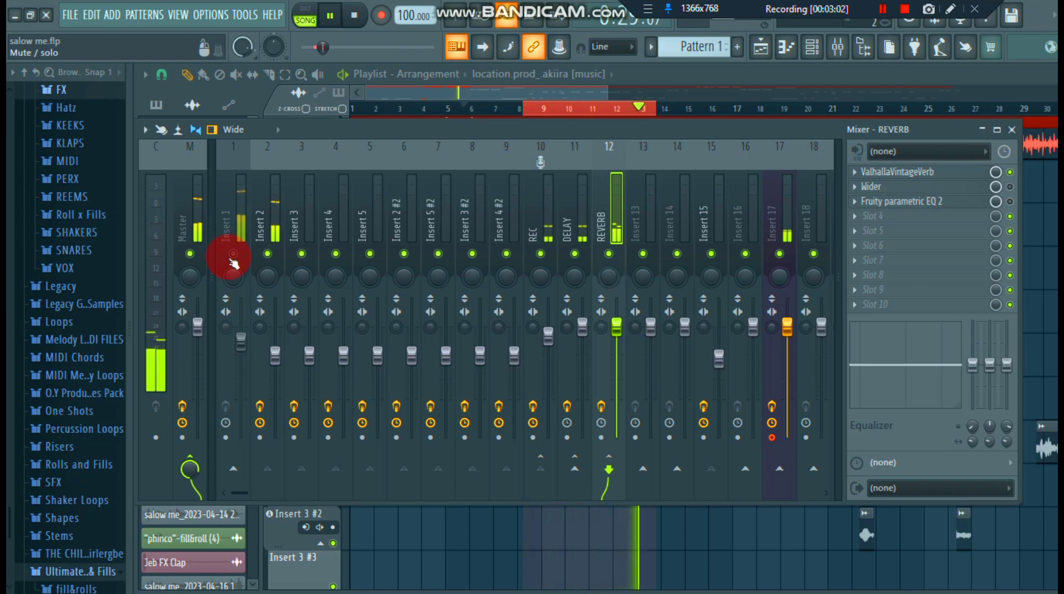
click(234, 254)
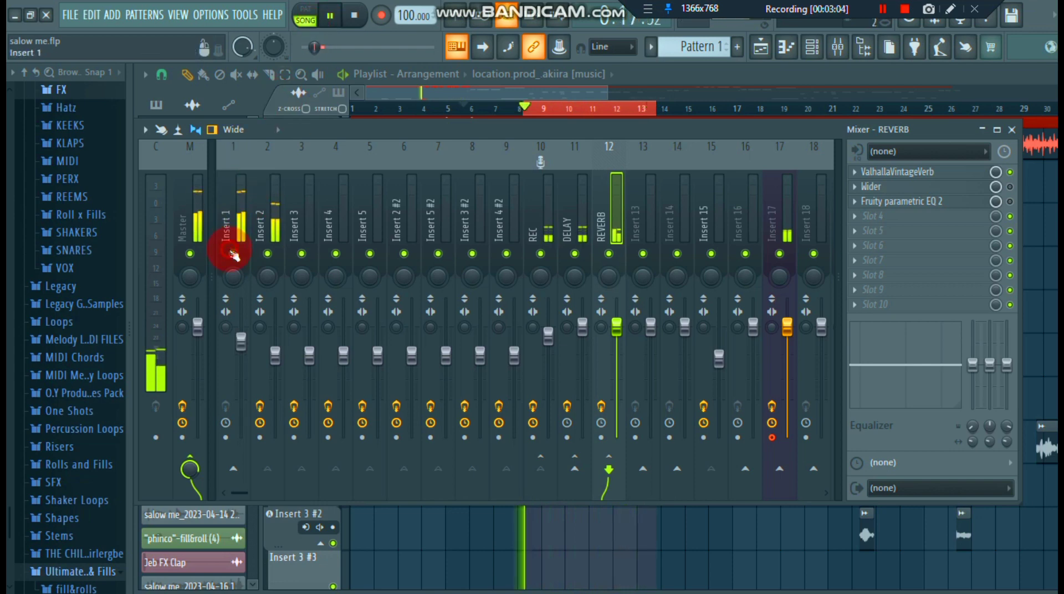
click(329, 20)
click(605, 311)
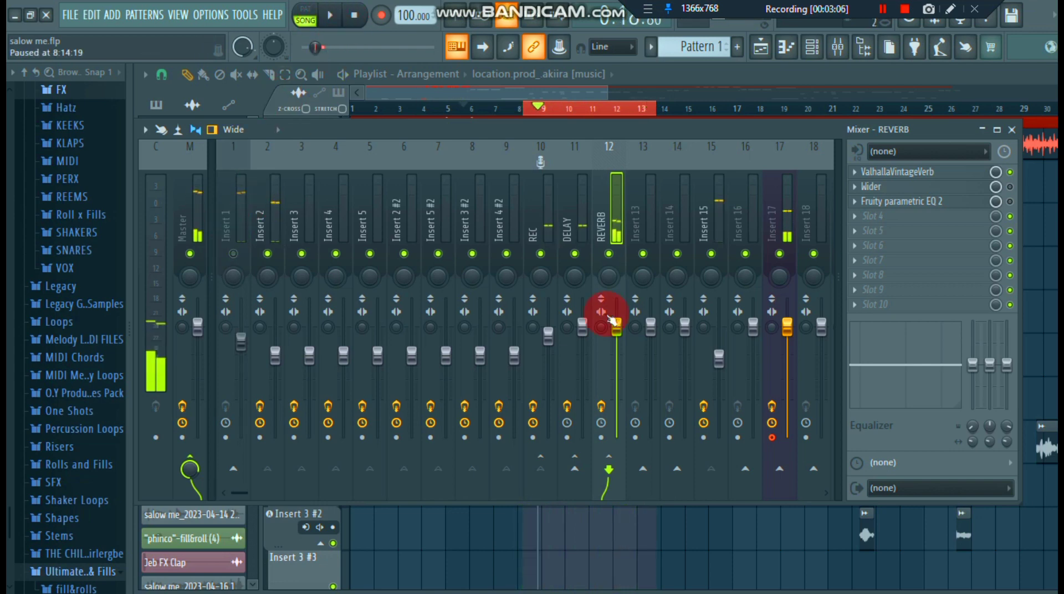
click(605, 304)
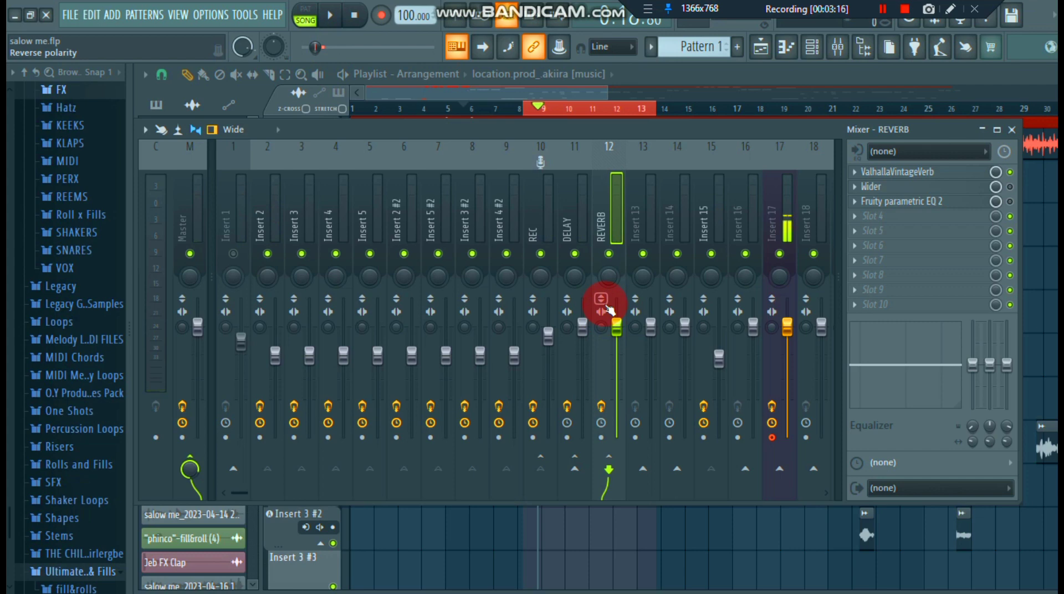
- Inspect the Wider plugin on the REVERB track, close it, and enable both Wider and Fruity parametric EQ 2
click(872, 188)
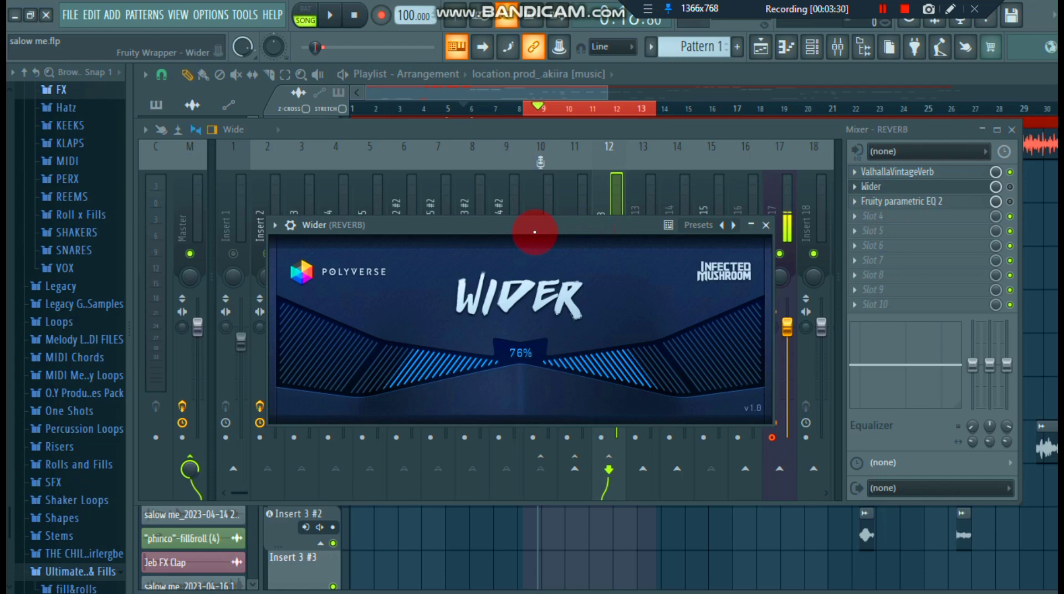
click(766, 225)
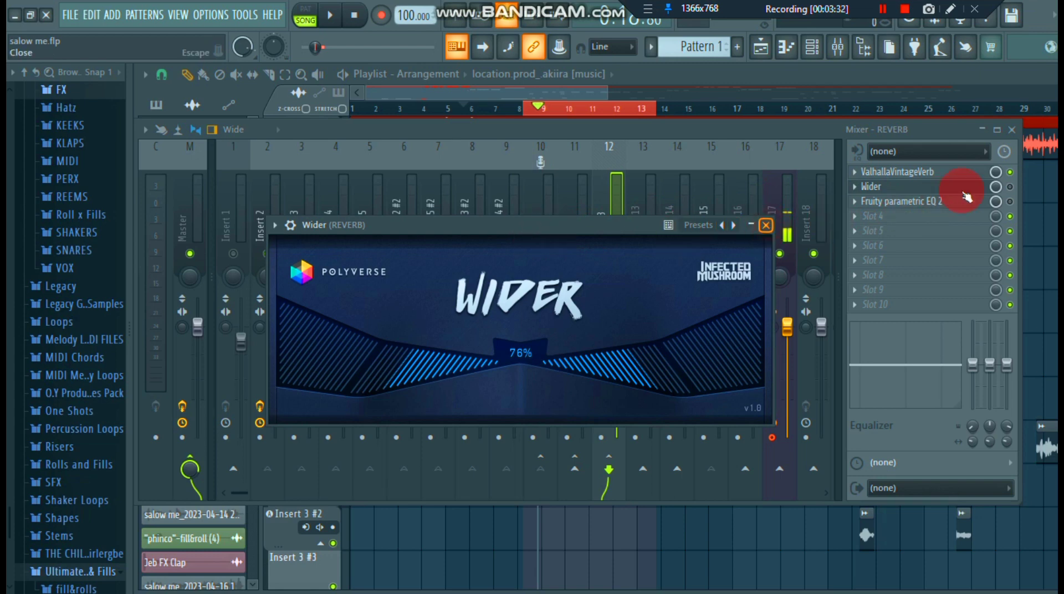
click(1009, 186)
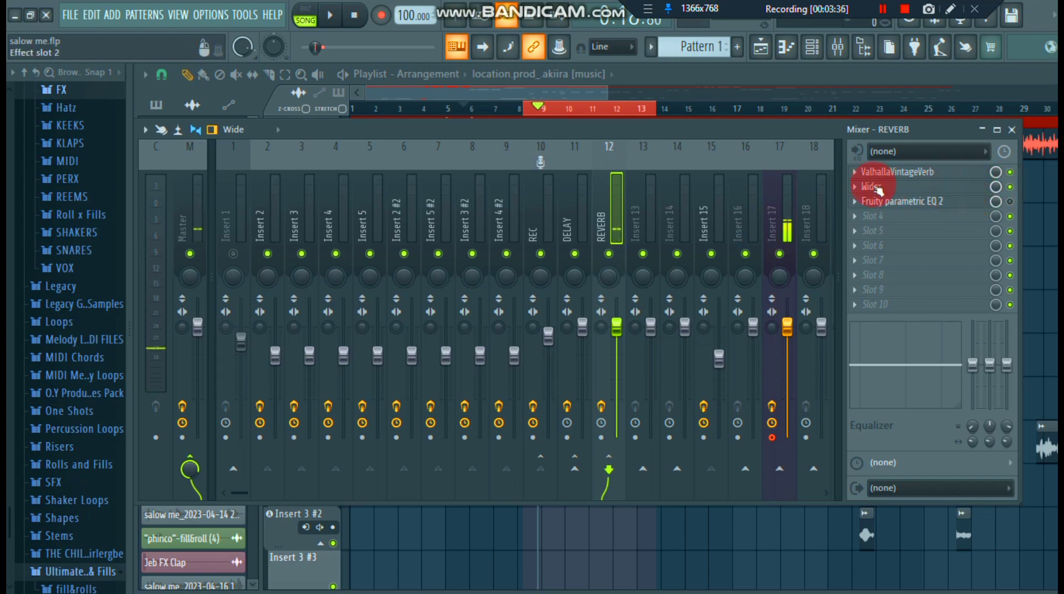
click(1010, 202)
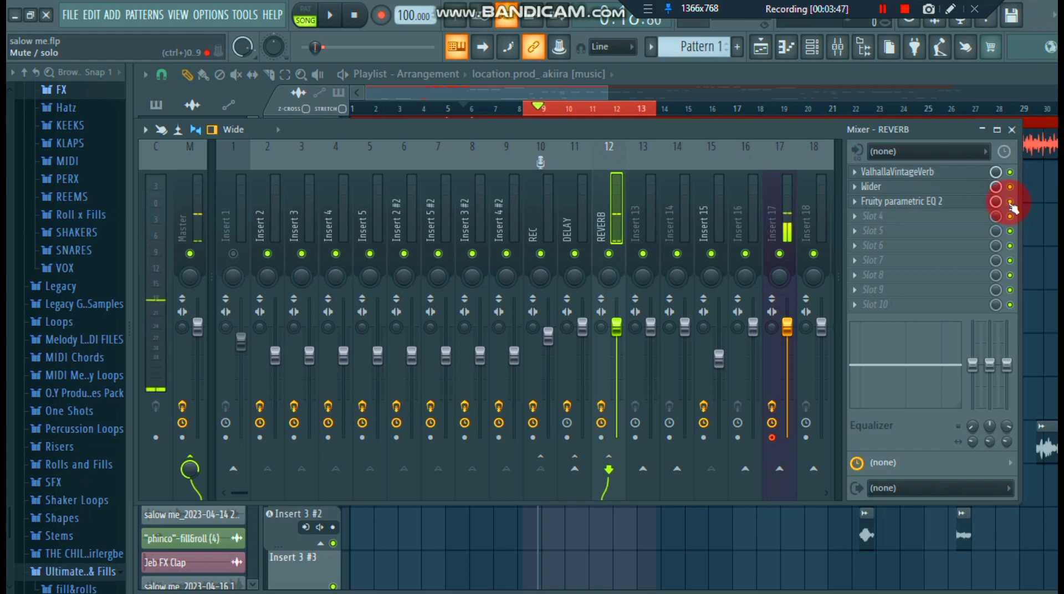
- Open Fruity parametric EQ 2 on the REVERB track, inspect its mid-frequency dip during playback, pause, and close the plugin
click(893, 203)
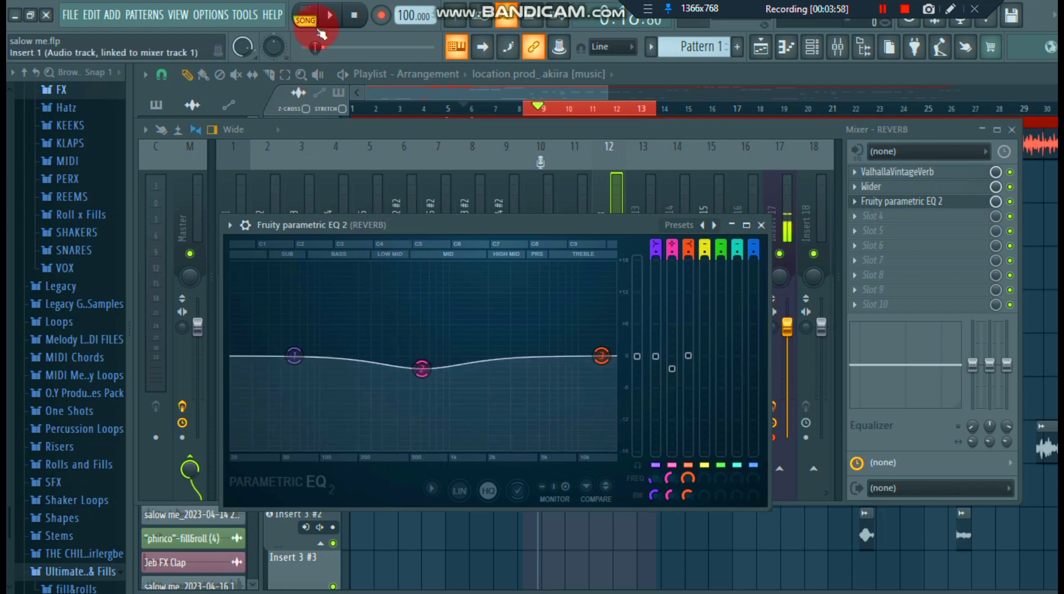
click(330, 15)
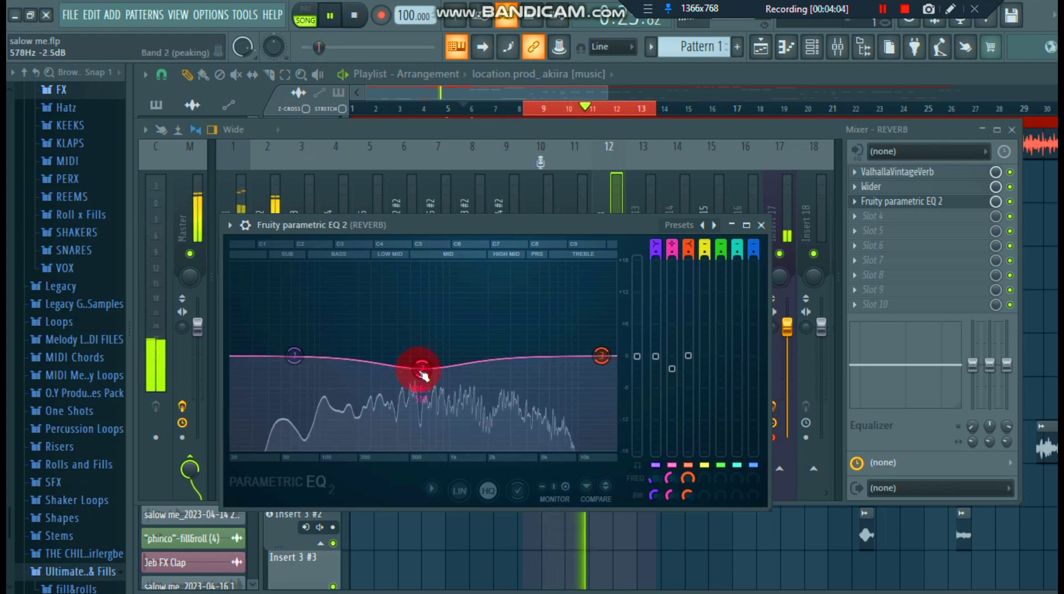
drag(422, 376, 428, 377)
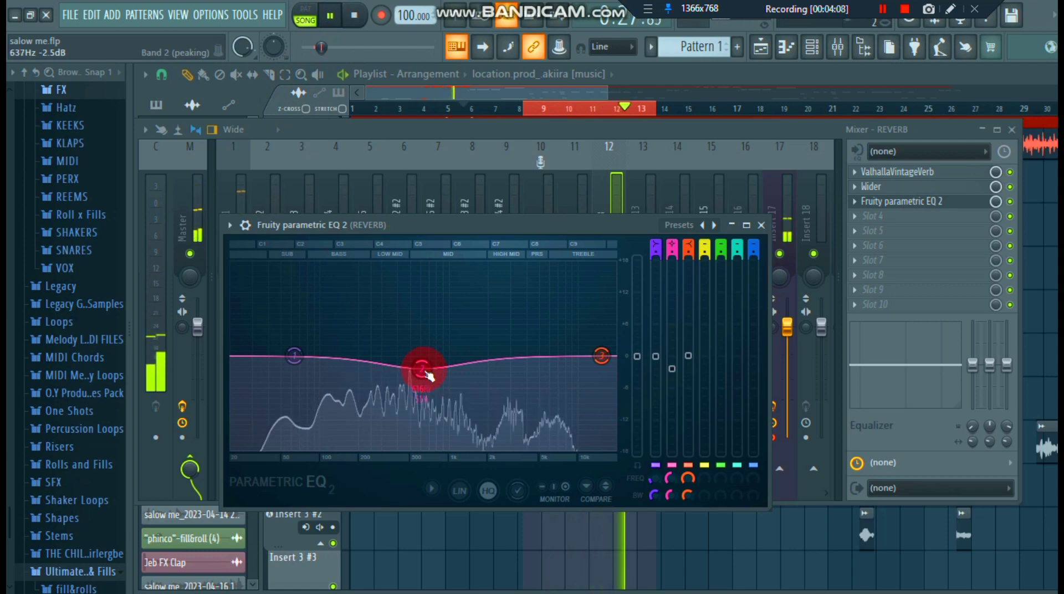
click(330, 20)
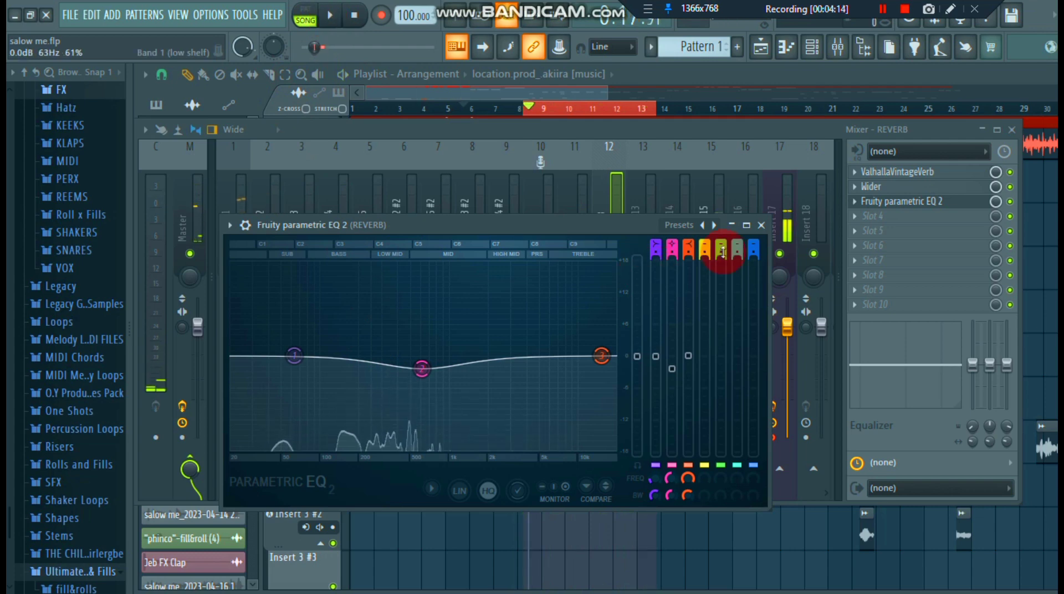
click(761, 224)
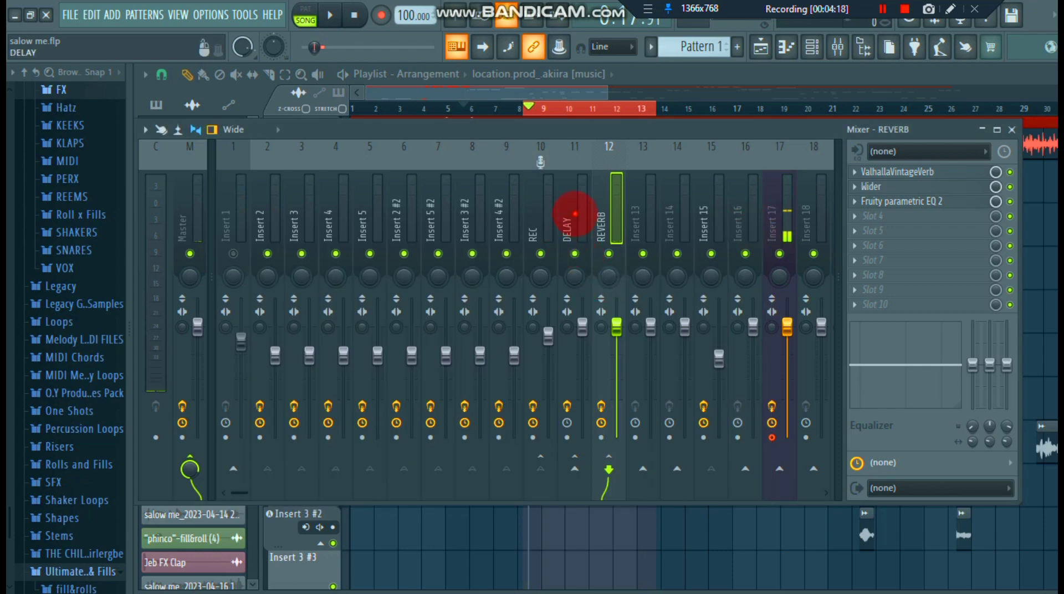
- Enable Fruity Delay 3 on the DELAY track, examine its feedback level and Ping pong delay model, and close the plugin
click(575, 214)
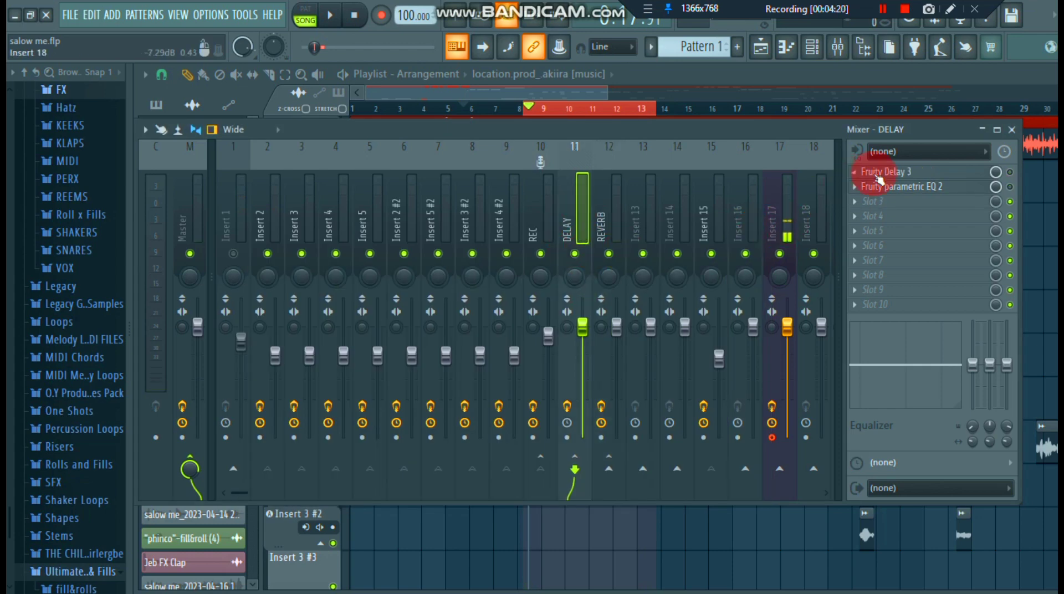
click(1011, 172)
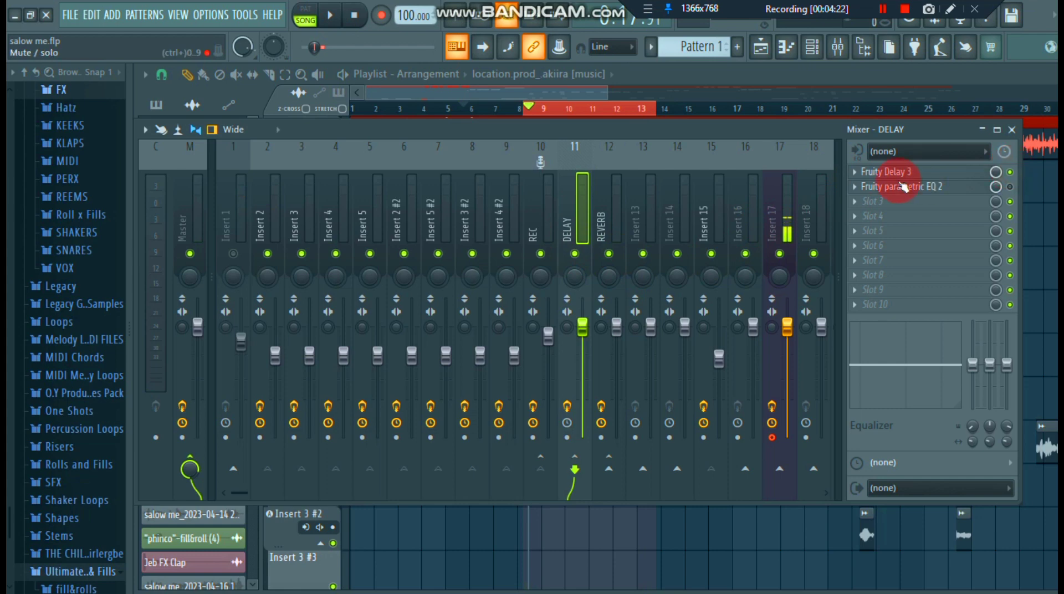
click(887, 175)
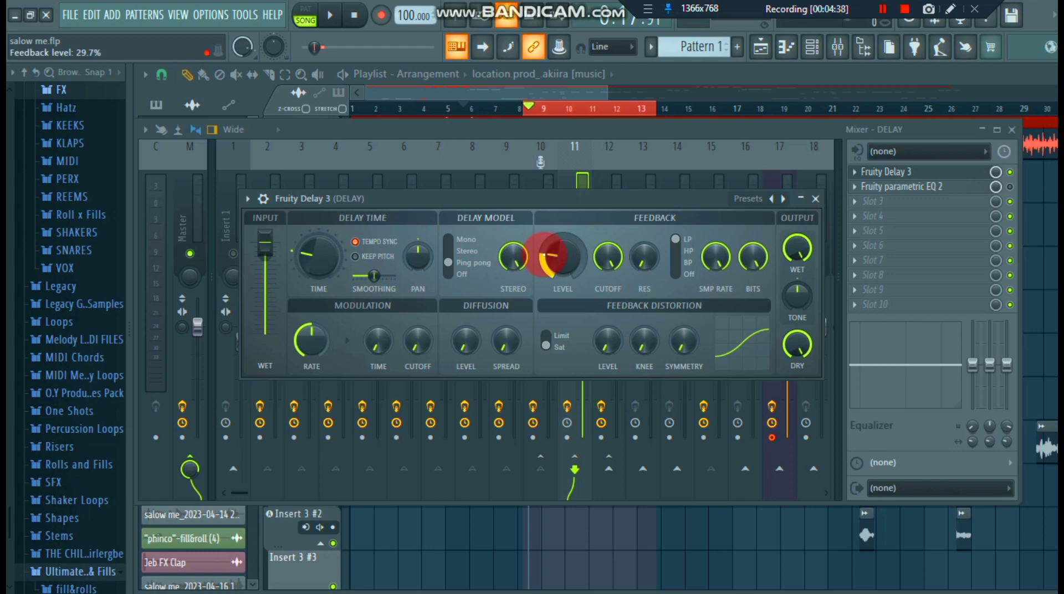
click(448, 262)
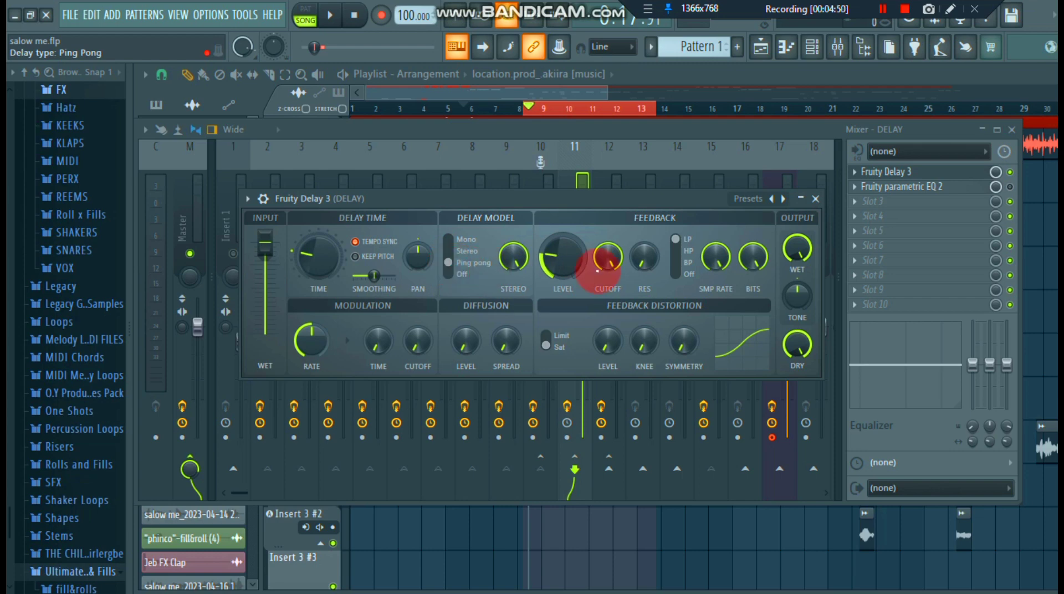
click(815, 200)
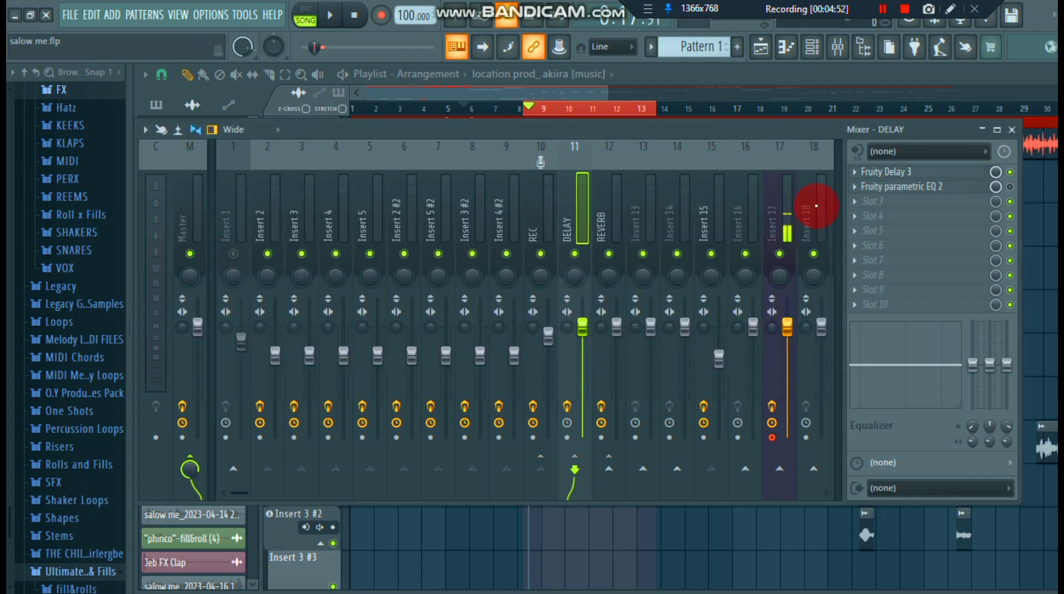
- Audition the vocal with delay, bypass Fresh Air on the REC track during playback, and pause
click(331, 20)
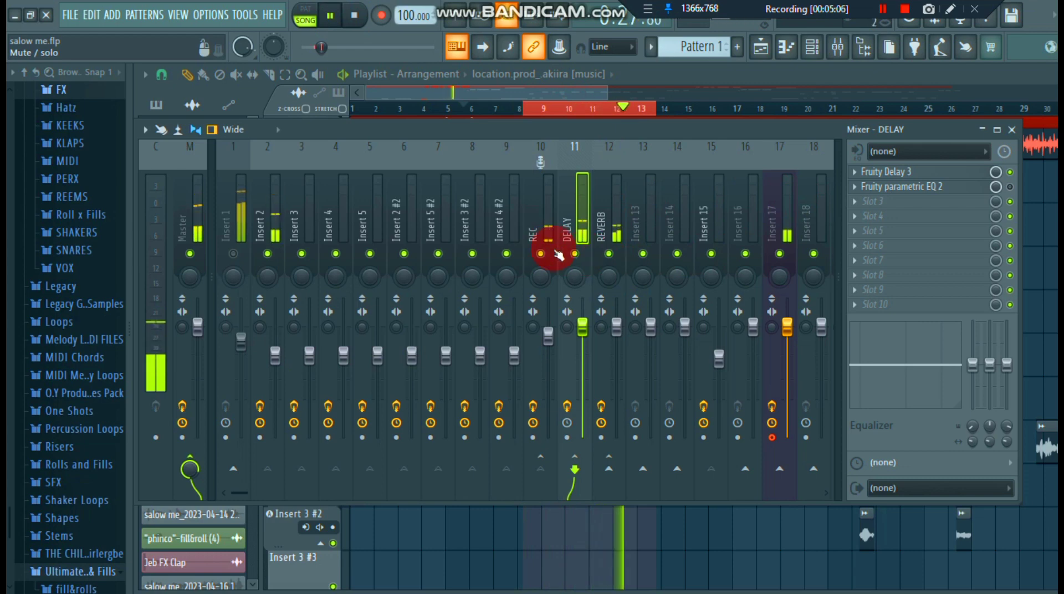
click(543, 228)
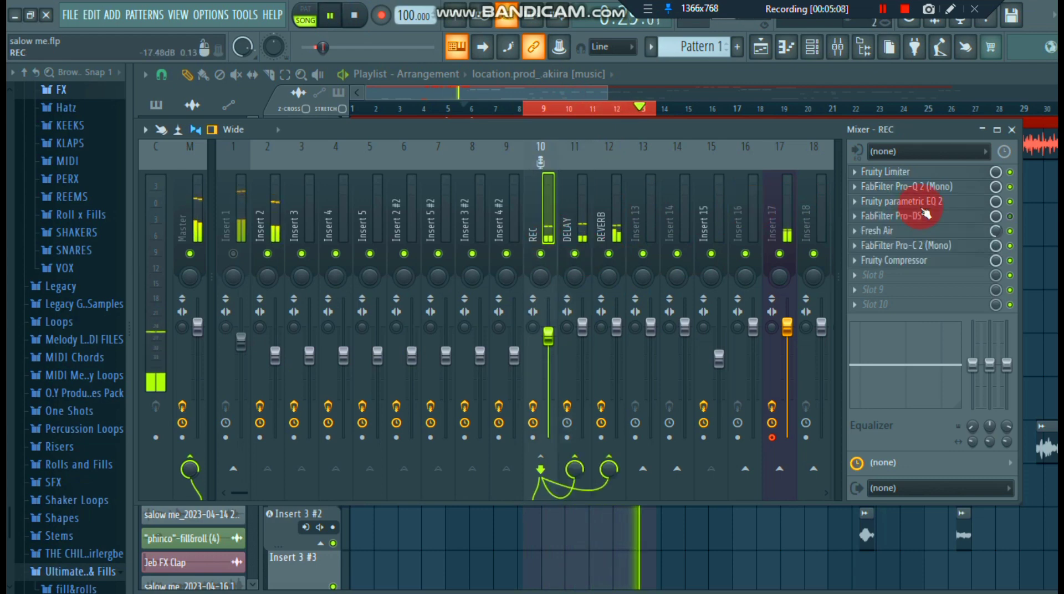
click(1010, 232)
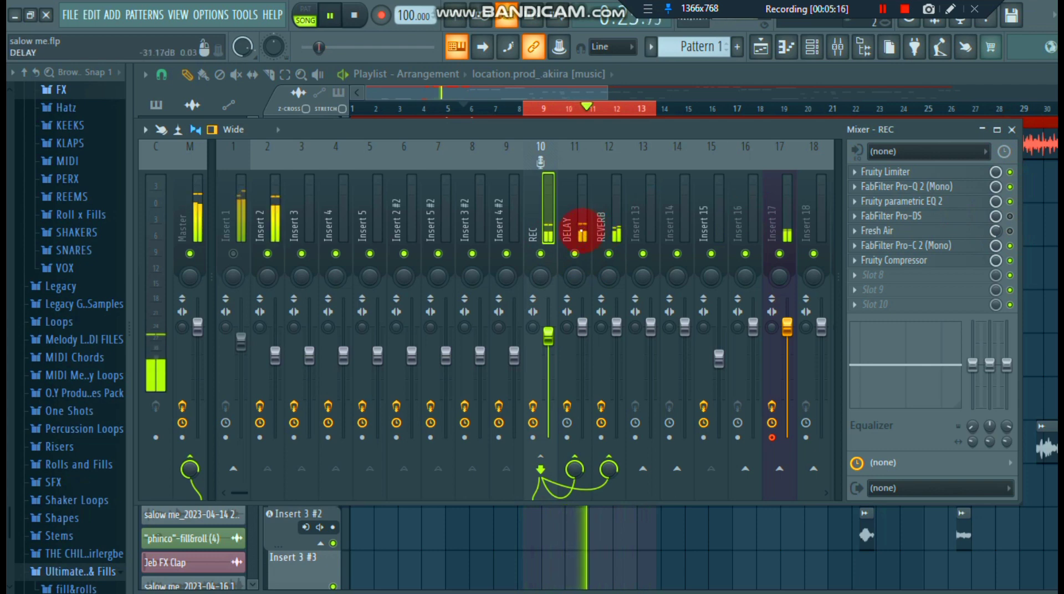
click(331, 16)
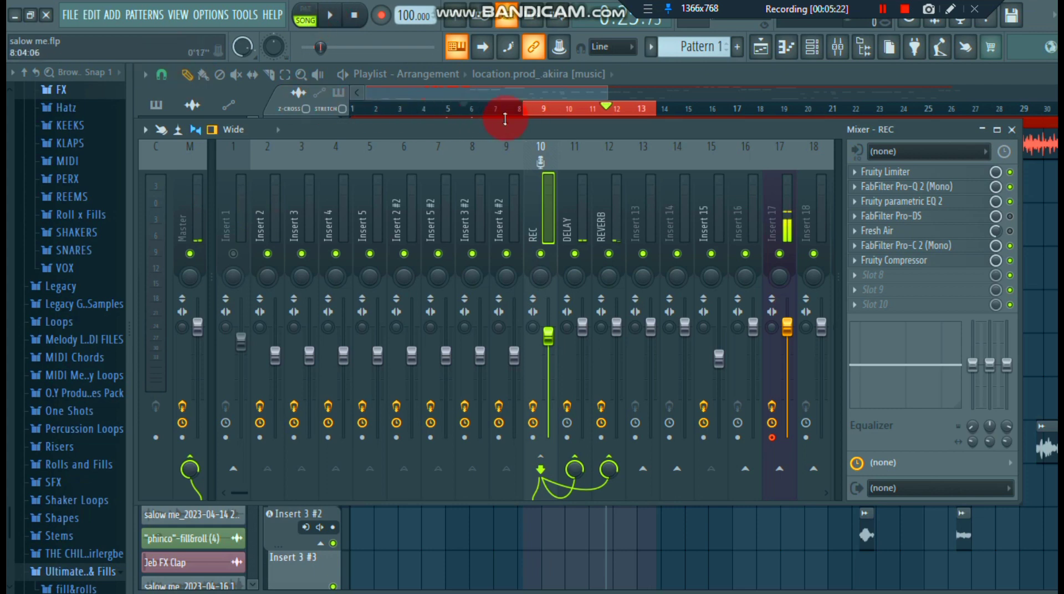
- Unmute the Insert 1 beat track, audition the full mix again from around bar 9, and pause playback
click(233, 256)
click(331, 17)
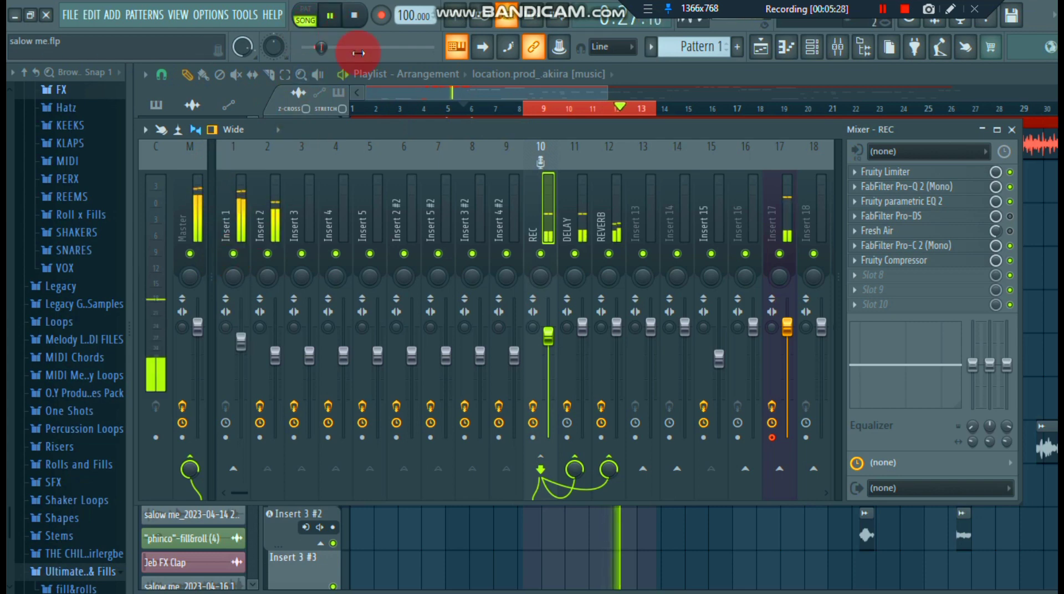
click(533, 115)
click(331, 16)
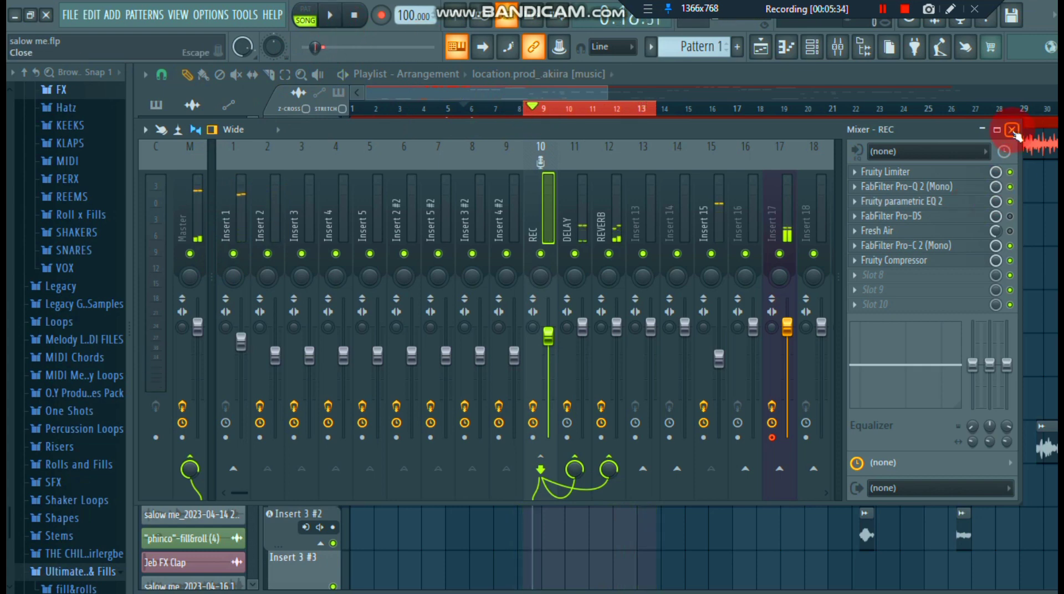
- Select the REVERB track, review its Fruity parametric EQ 2 curve once more, and close the plugin
click(616, 230)
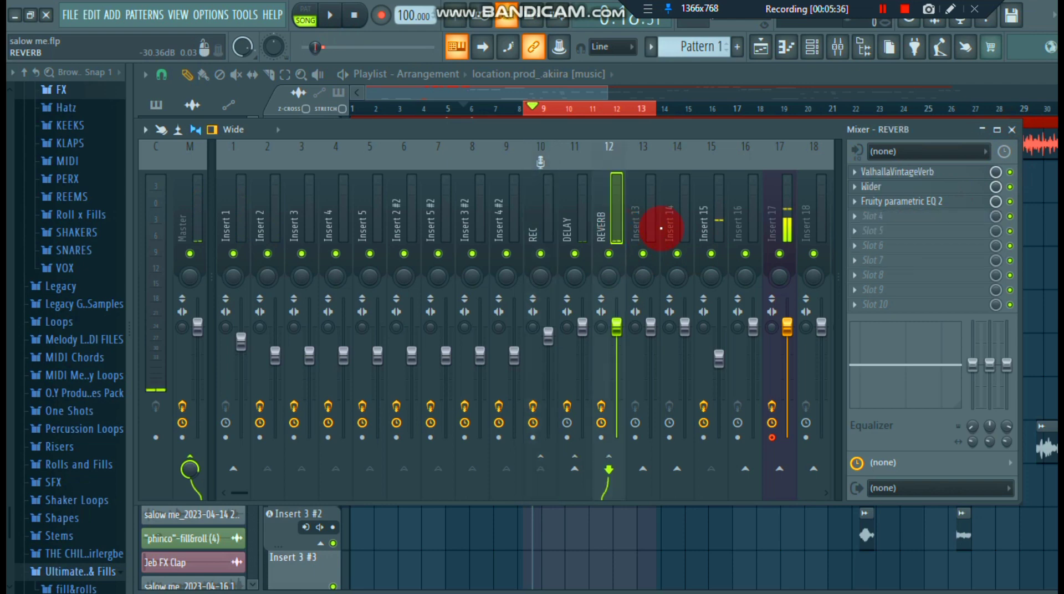
click(942, 205)
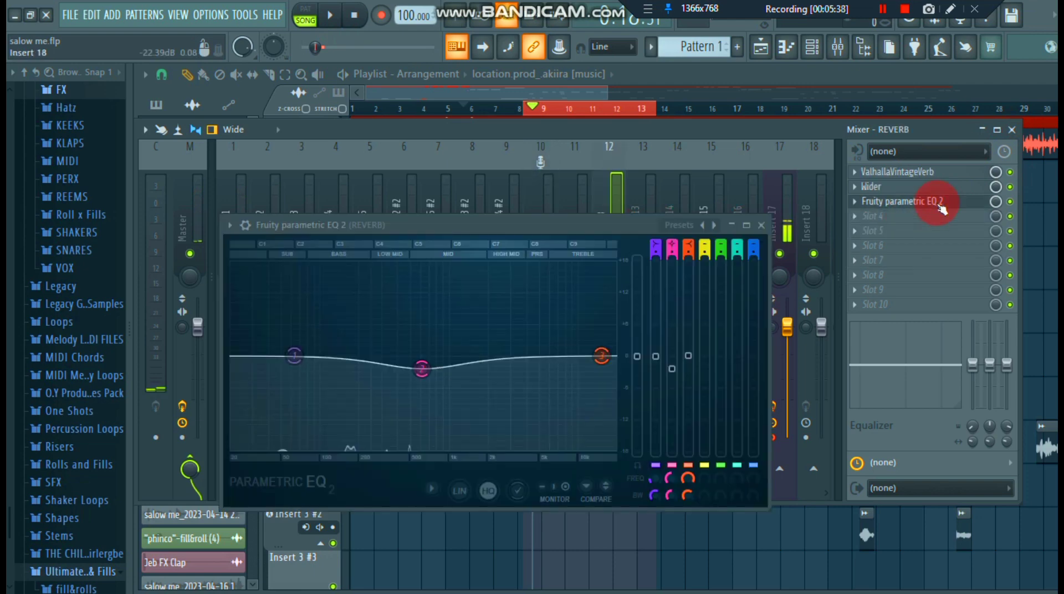
click(761, 225)
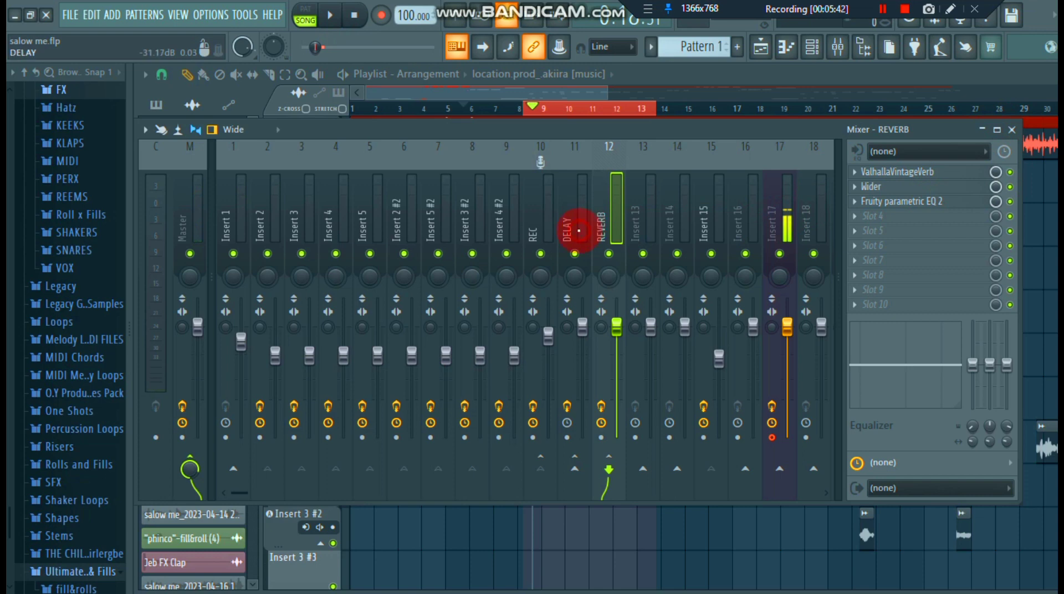
- Select the DELAY track, open its Fruity parametric EQ 2, and enable the effect
click(579, 231)
click(939, 190)
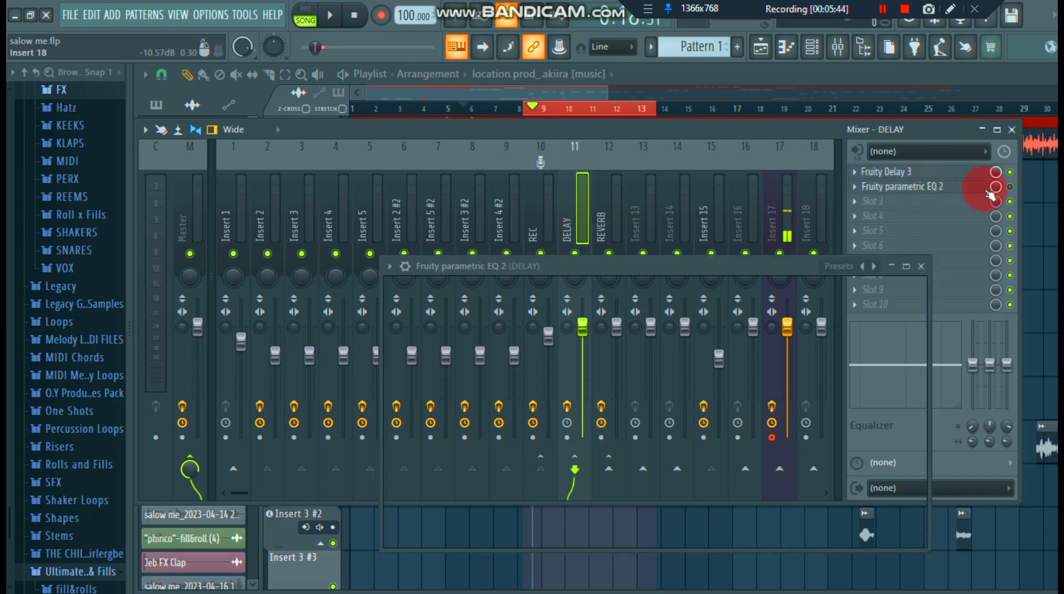
click(946, 191)
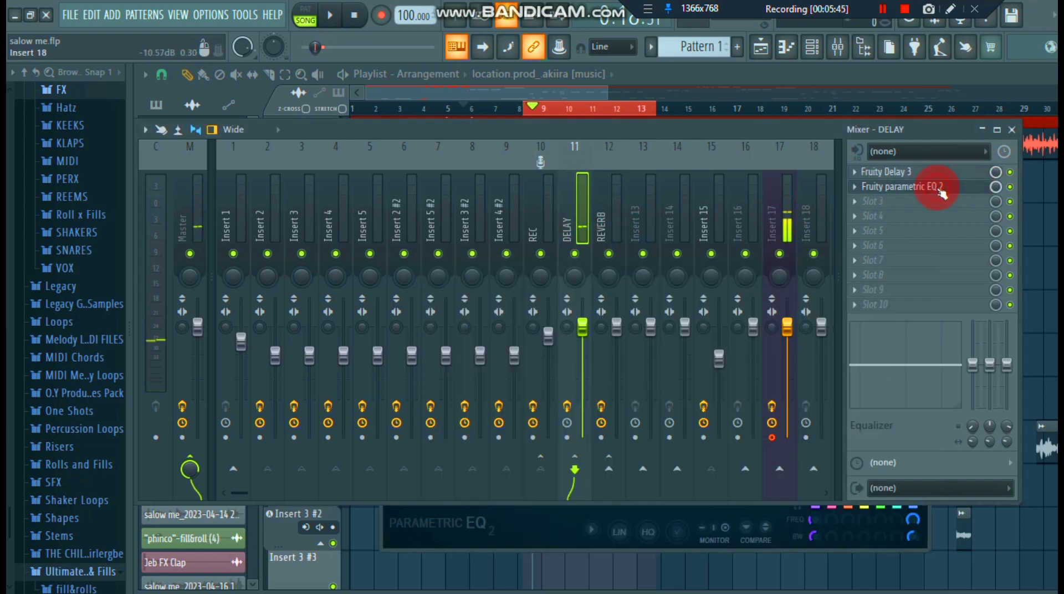
- Open the DELAY track's Fruity parametric EQ 2 and audition the full mix briefly with its curve in view
click(909, 191)
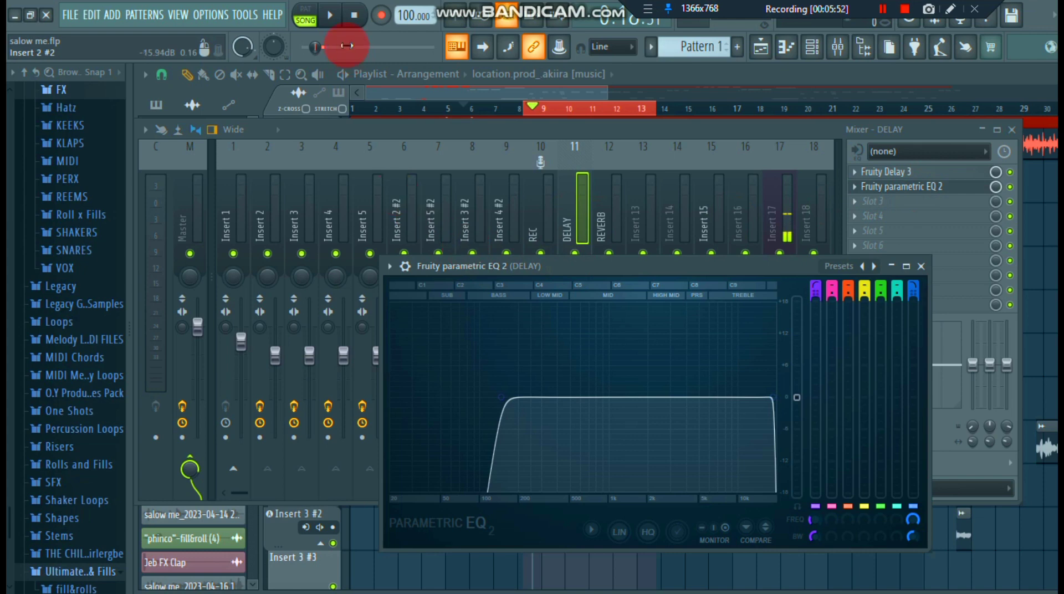
click(330, 16)
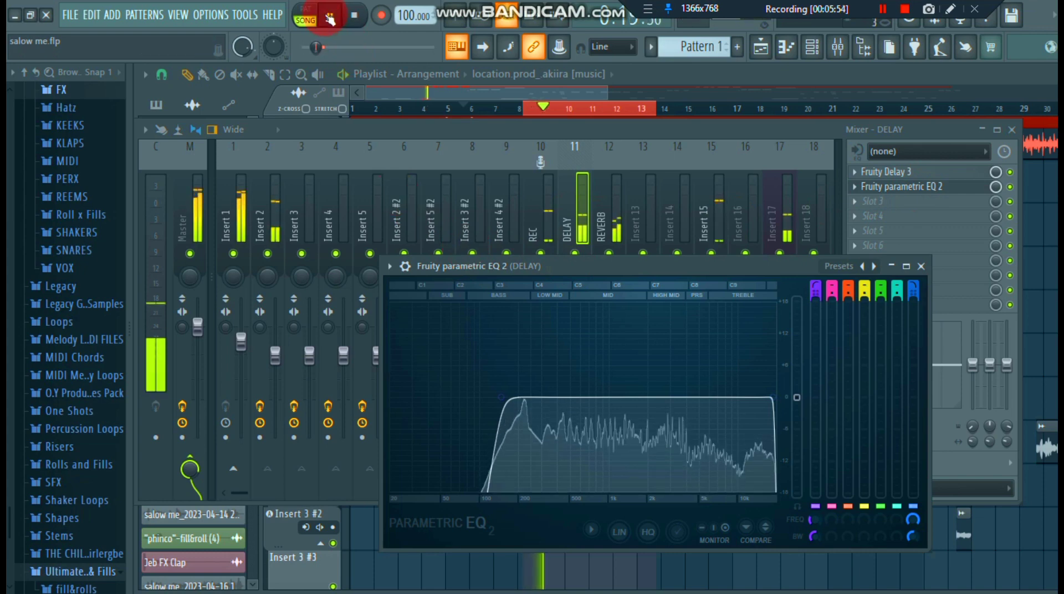
click(331, 18)
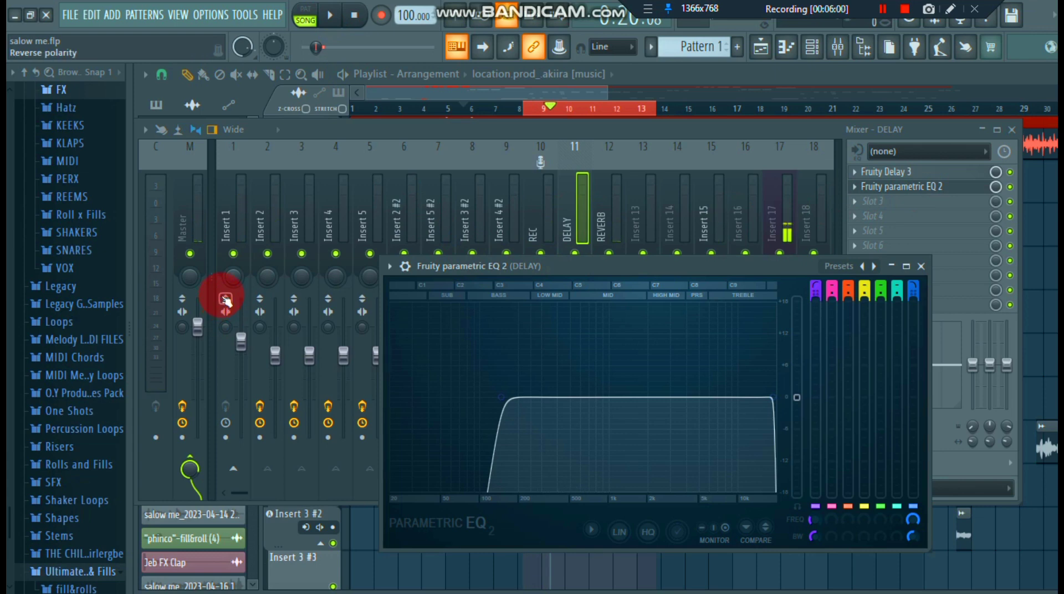
- Review the high-pass band of the DELAY track's Fruity parametric EQ 2, close the plugin, and save the project
click(504, 400)
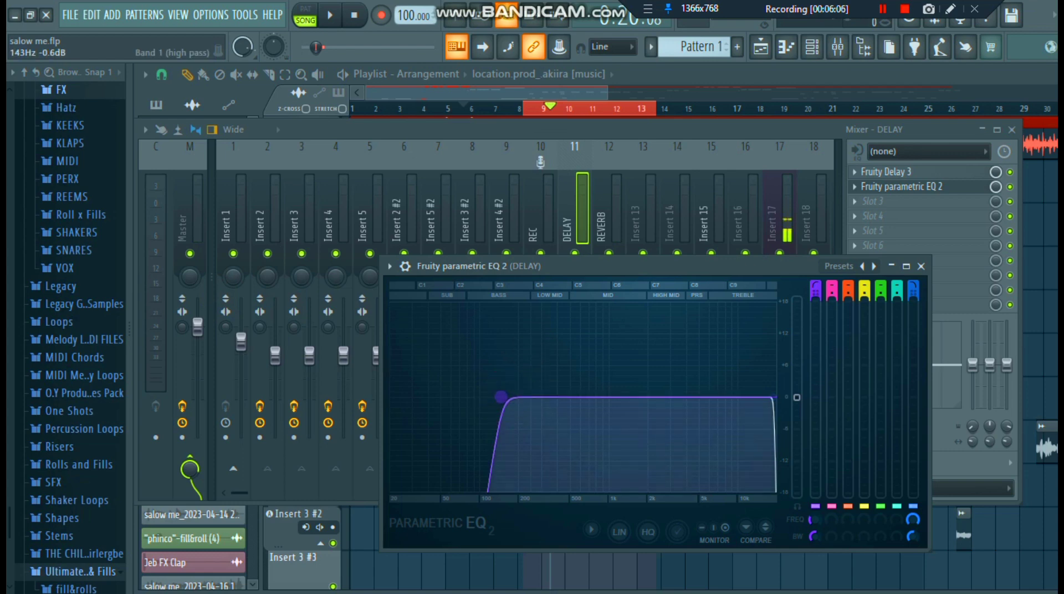
drag(505, 401, 506, 400)
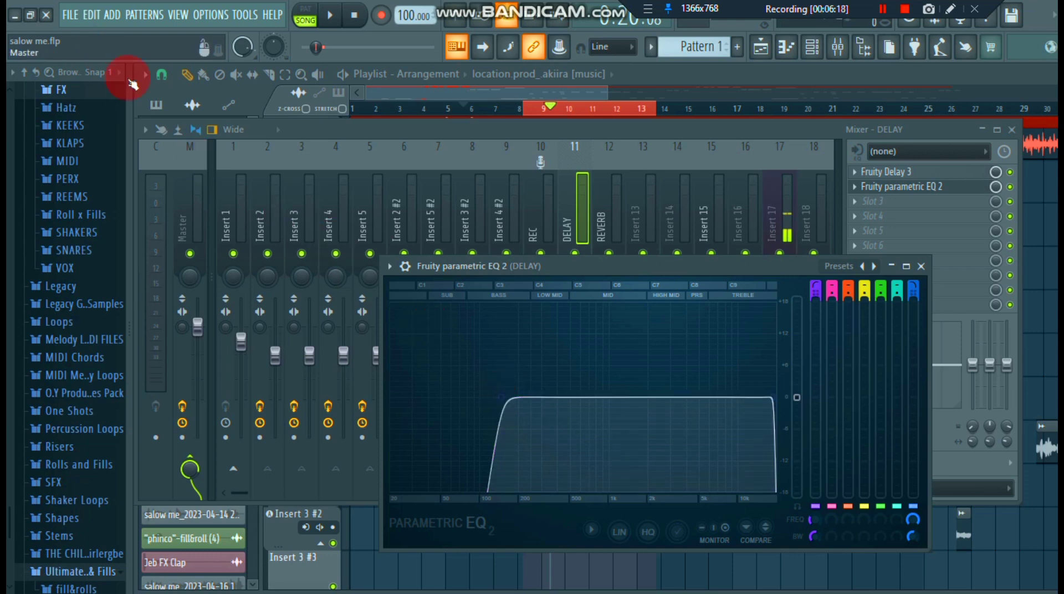
click(921, 267)
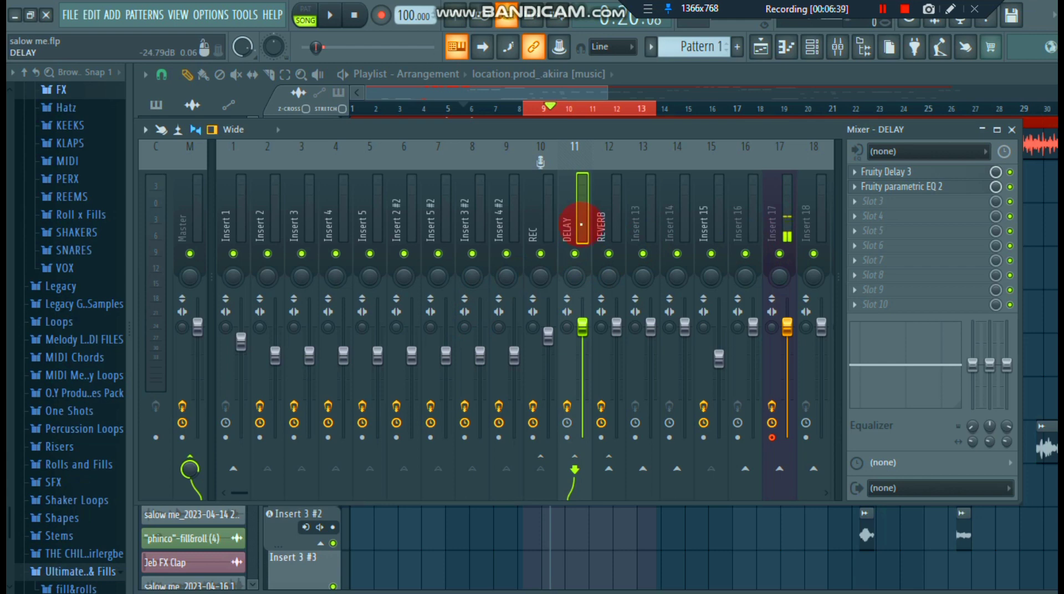
key(ctrl+s)
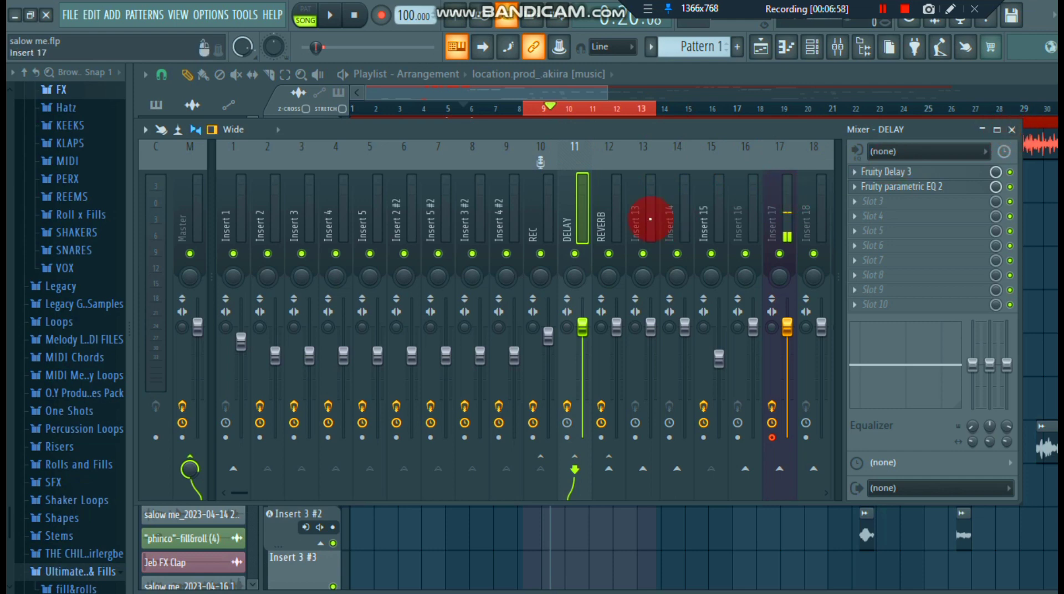
- Bypass Fruity Limiter, FabFilter Pro-Q 2 and Fruity parametric EQ 2 on the REC track
click(550, 227)
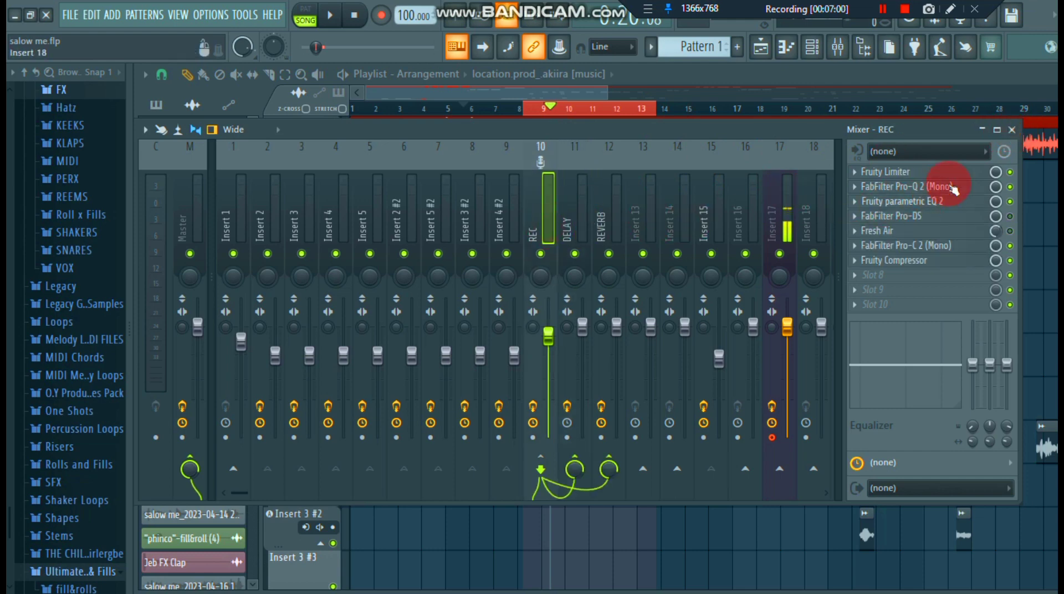
click(1010, 173)
click(1010, 186)
click(1010, 201)
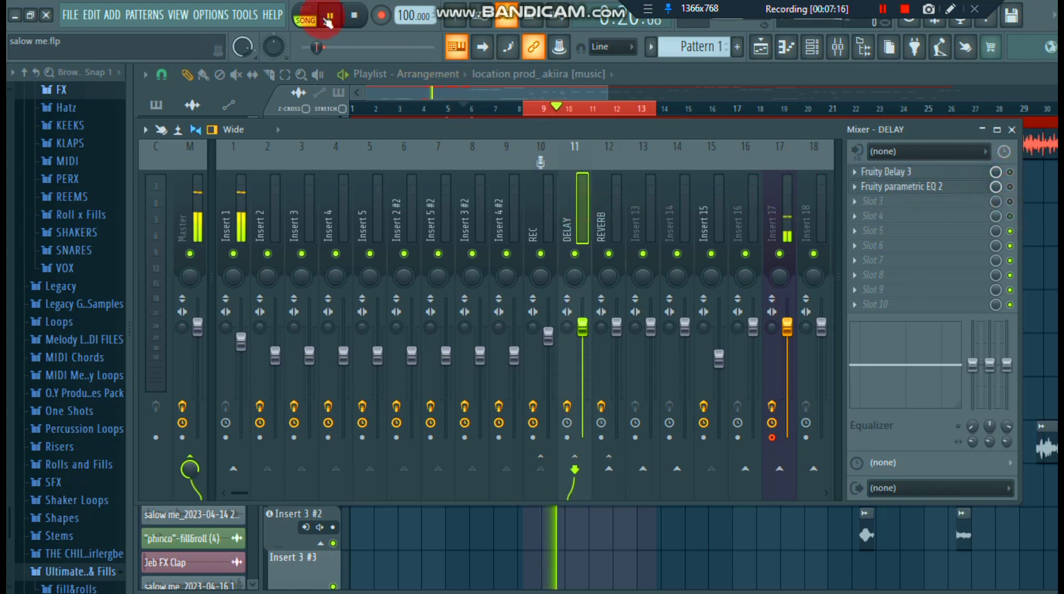
- Mute the Insert 1 beat and bypass FabFilter Pro-C 2 and Fruity Compressor on the REC track to hear the dry vocal
click(235, 255)
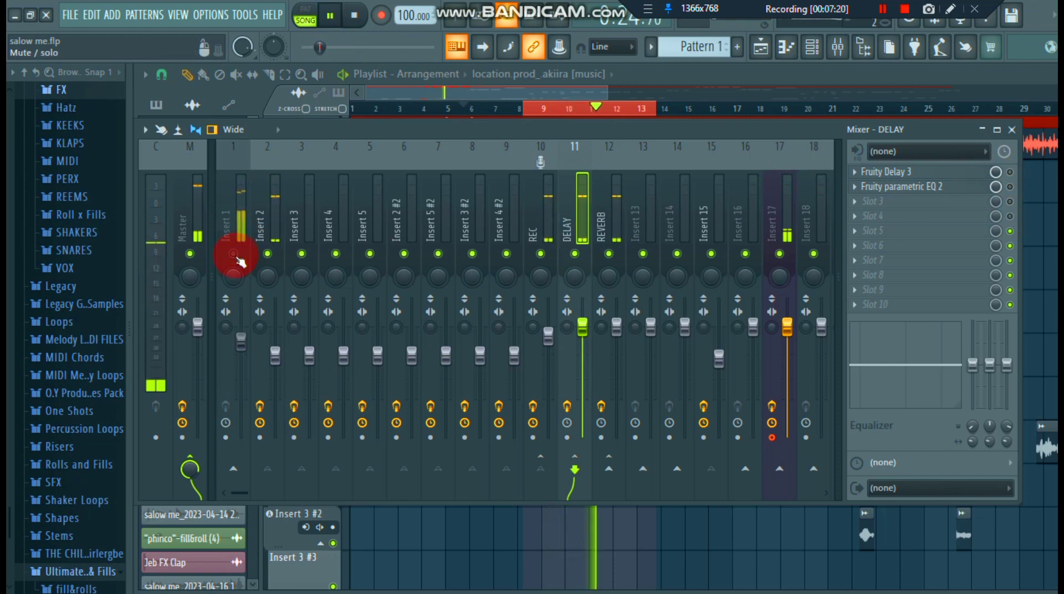
click(604, 224)
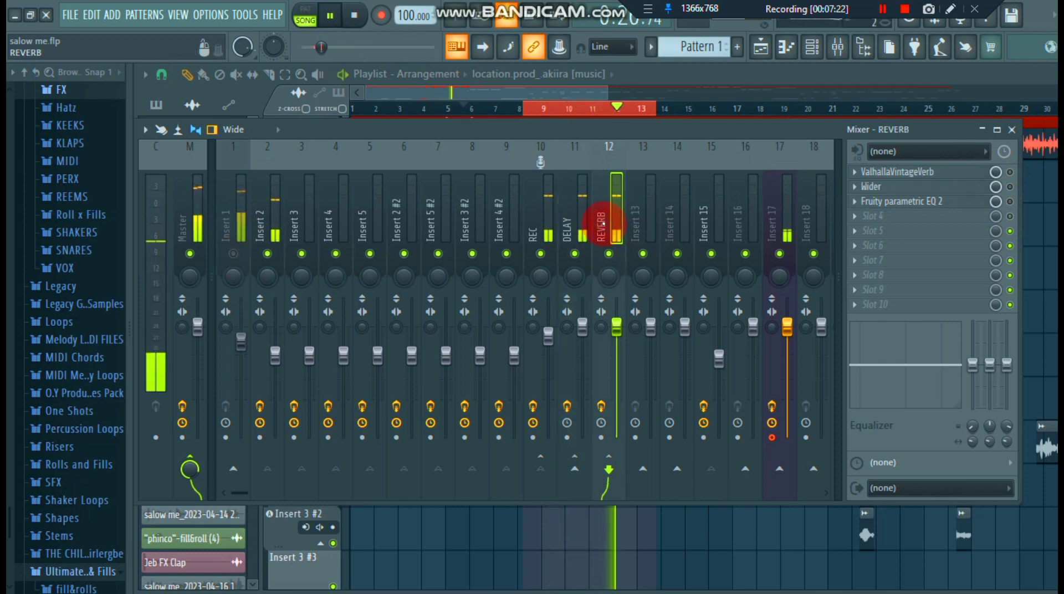
click(542, 227)
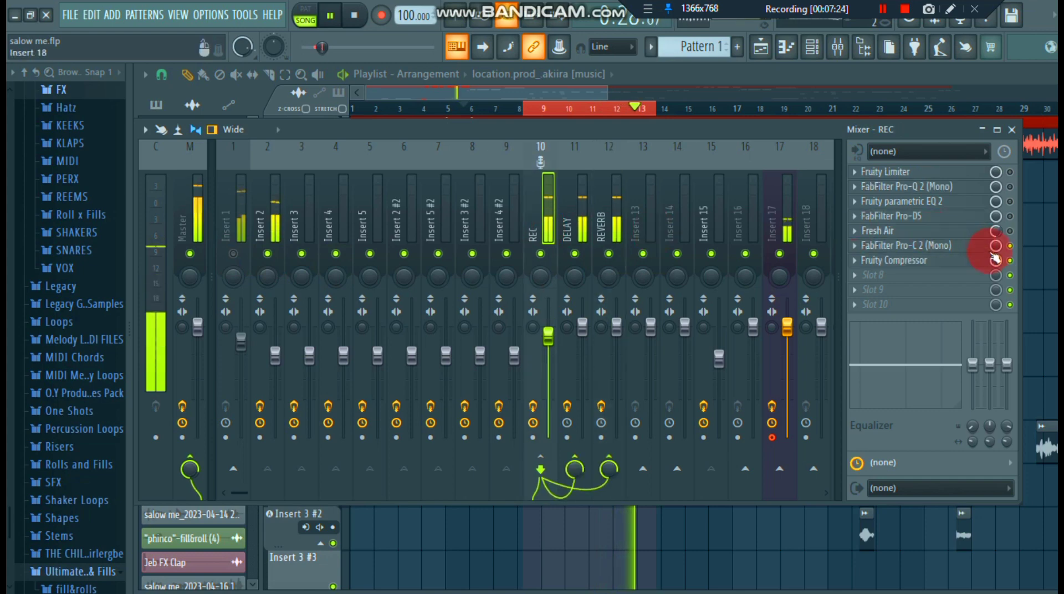
click(1010, 246)
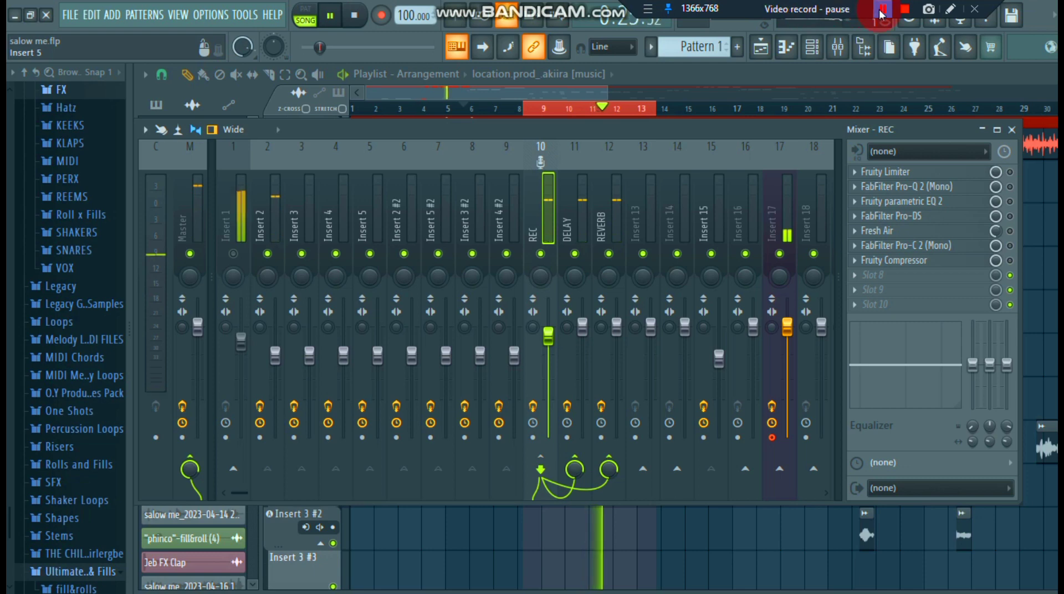
click(882, 11)
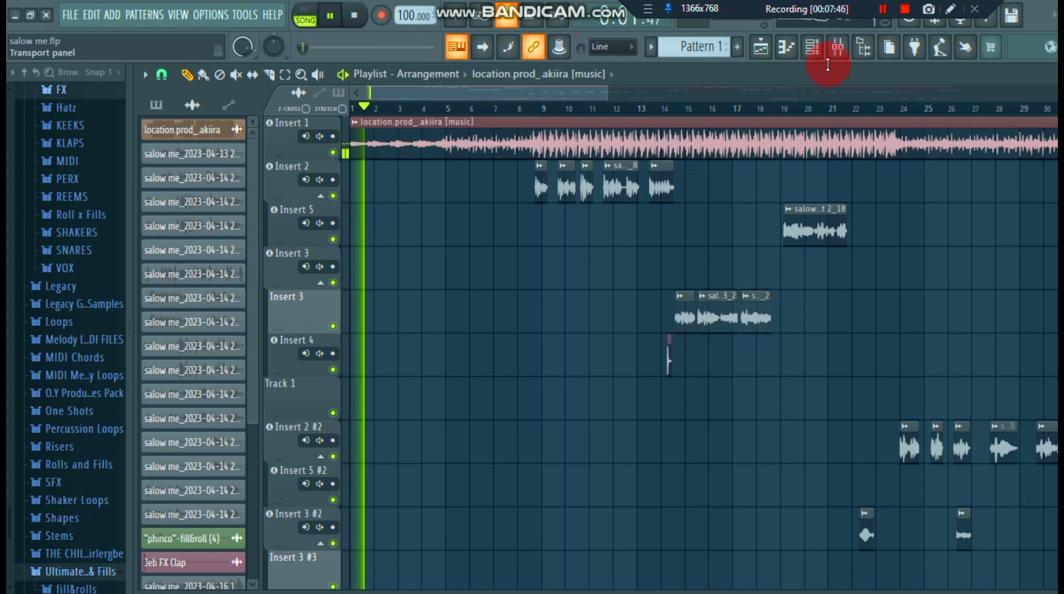
- Unmute the Insert 1 beat track in the mixer, close the mixer, and keep playback in song mode
key(F9)
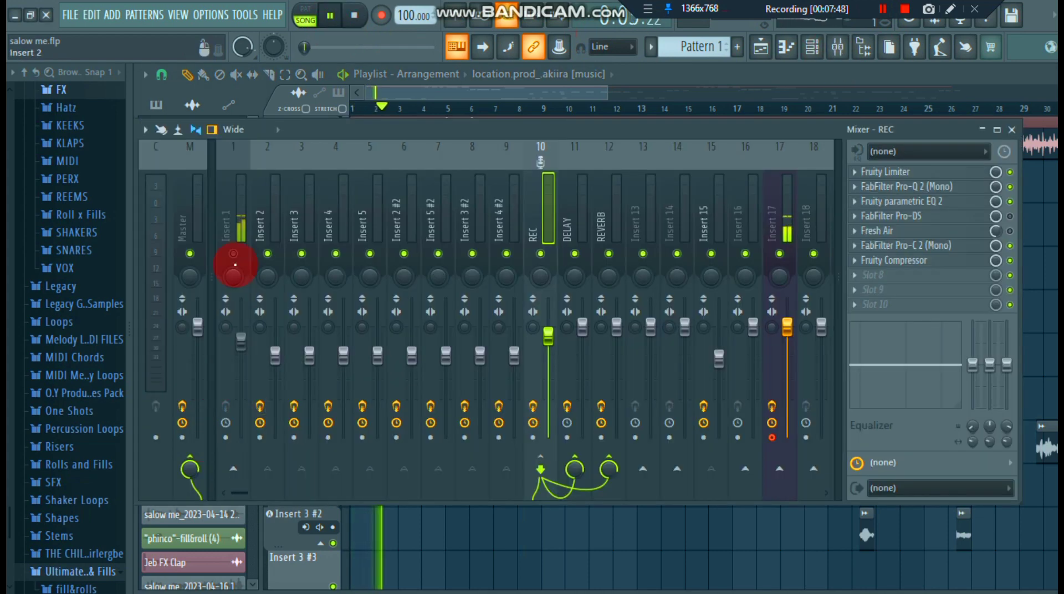
click(234, 255)
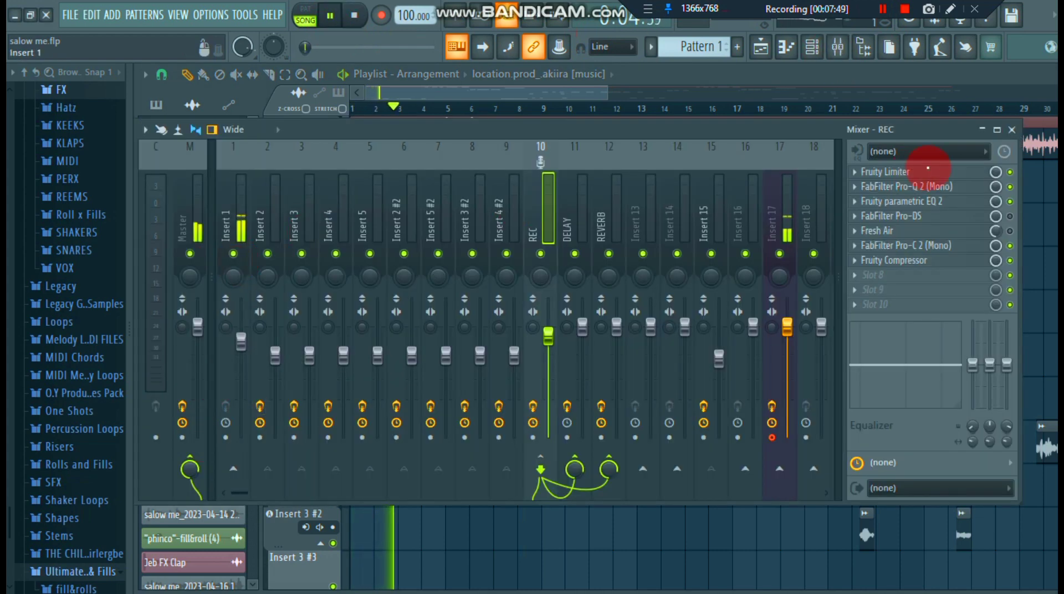
click(1013, 128)
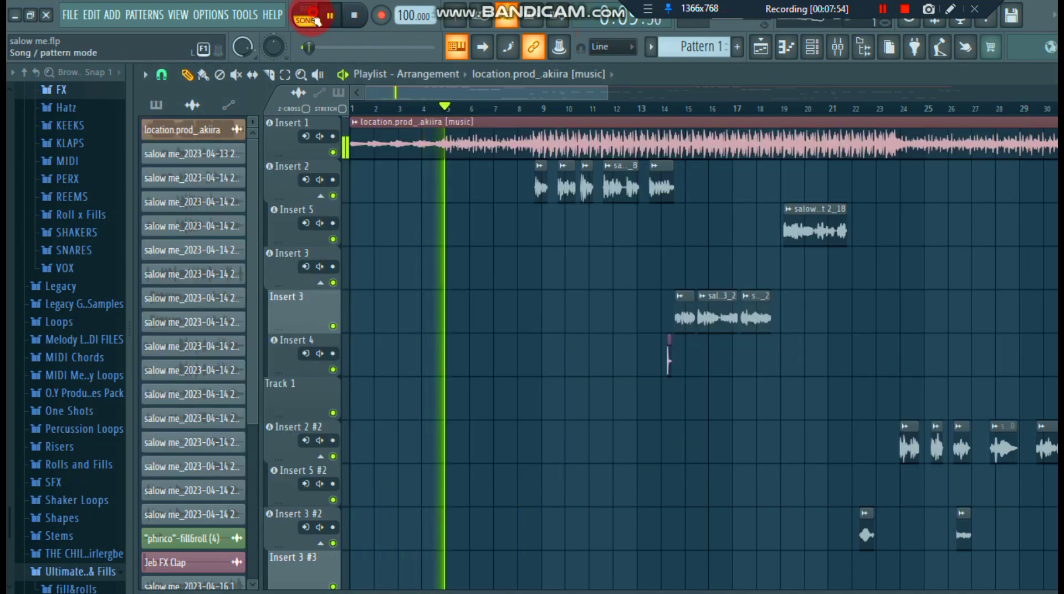
click(313, 16)
click(311, 16)
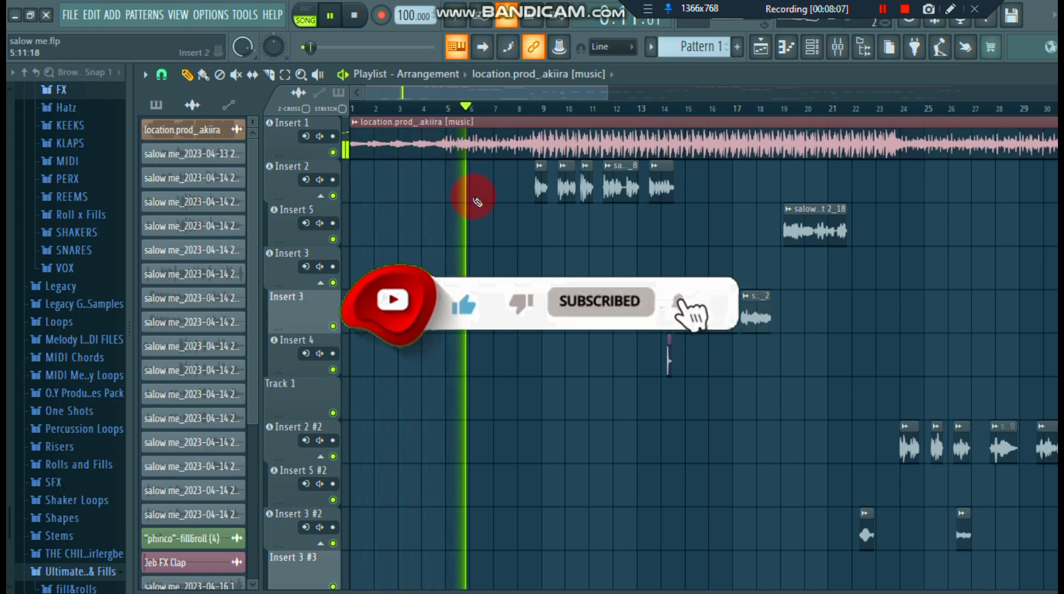
- Audition the full arrangement with all vocal tracks, jumping playback ahead to around bar 31
scroll(476, 202, down, 2)
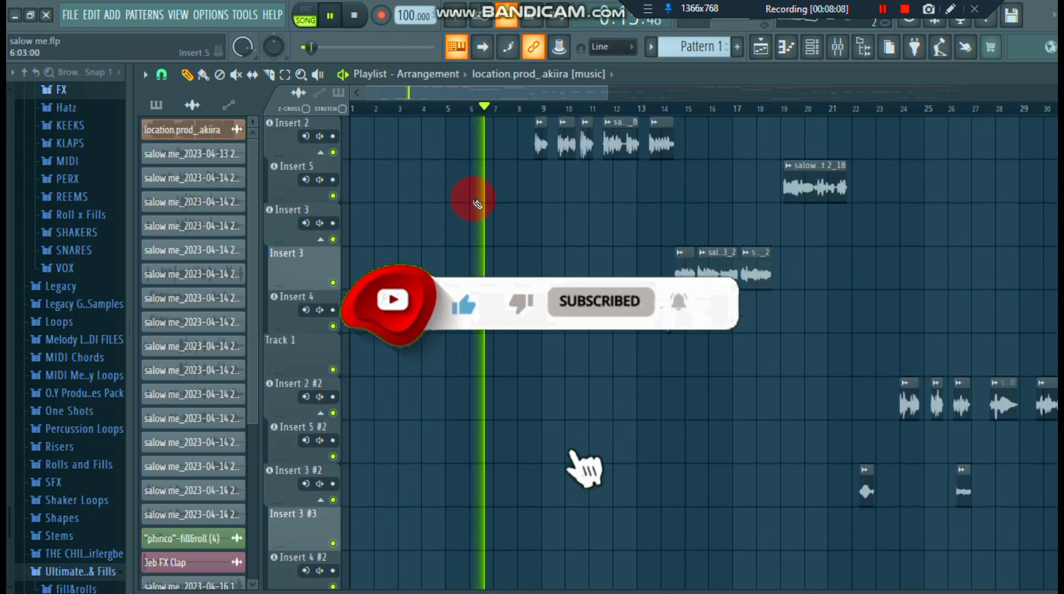
scroll(476, 202, up, 1)
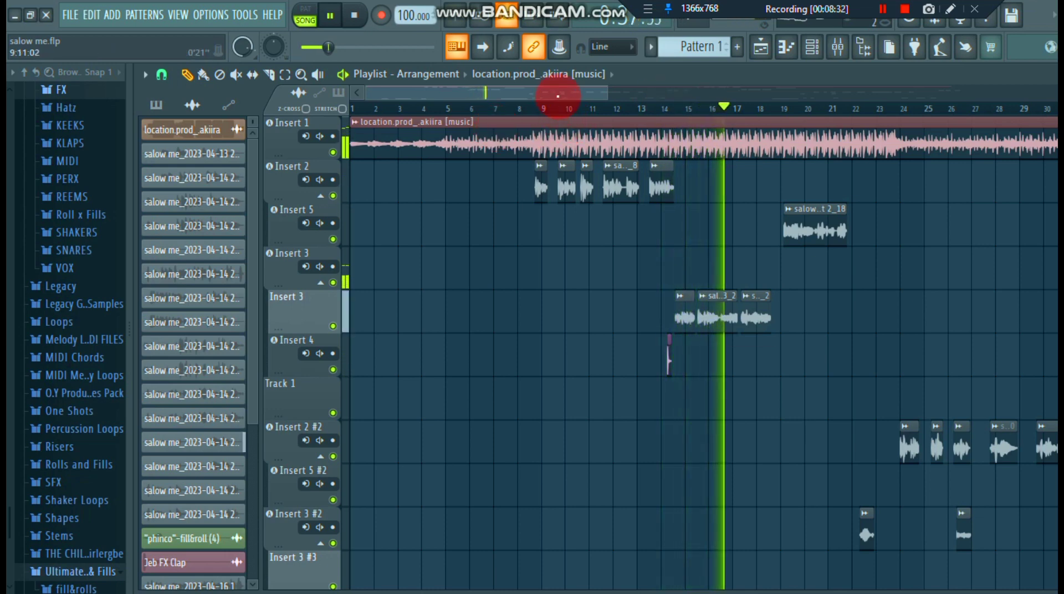
drag(558, 96, 704, 100)
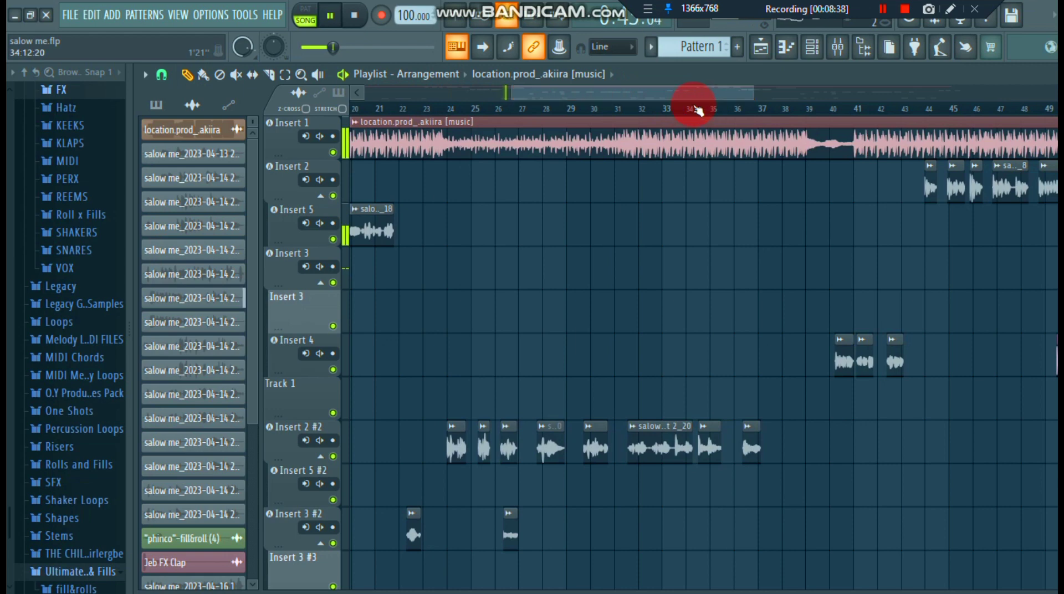
click(620, 110)
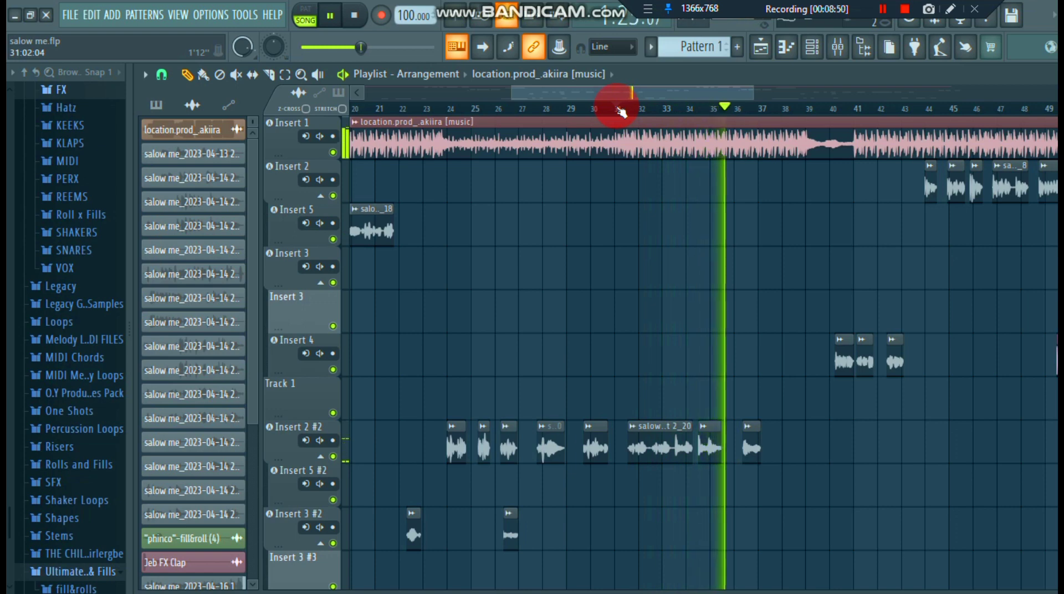
scroll(621, 149, down, 1)
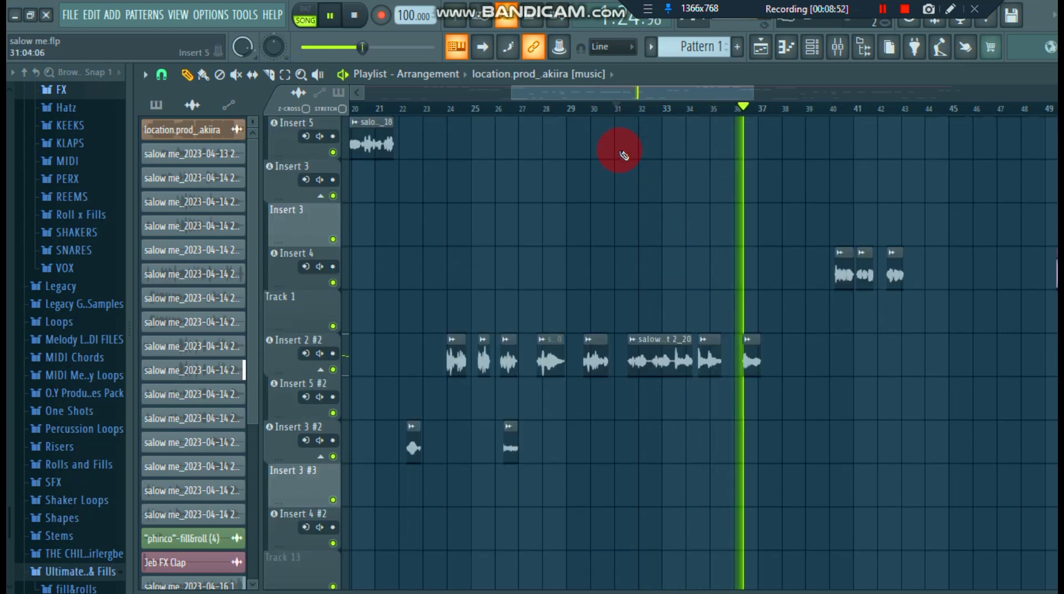
scroll(621, 148, down, 3)
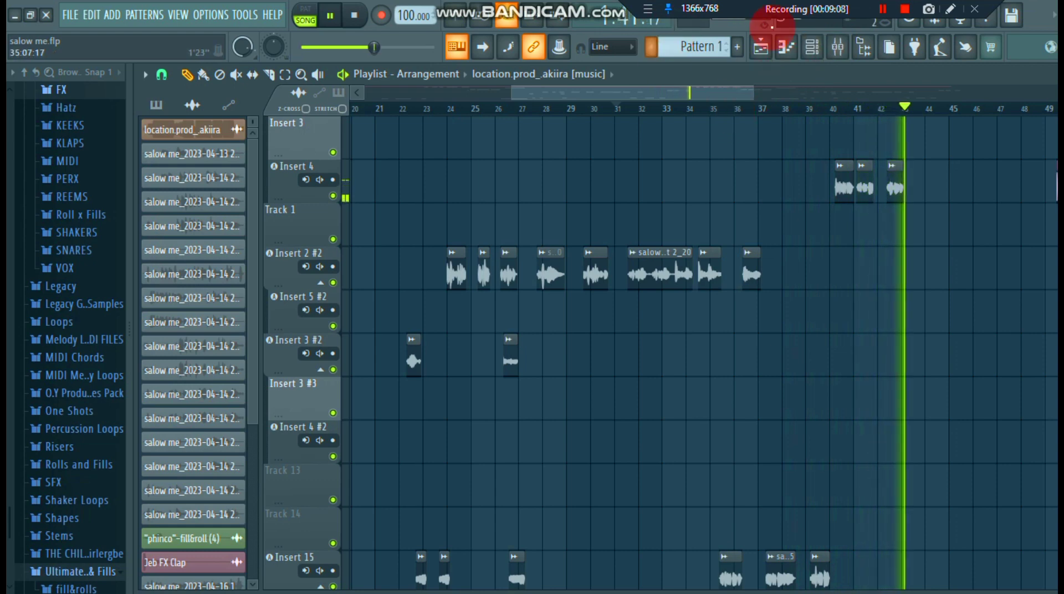
- Stop playback and return to the beginning of the arrangement in the playlist
click(880, 15)
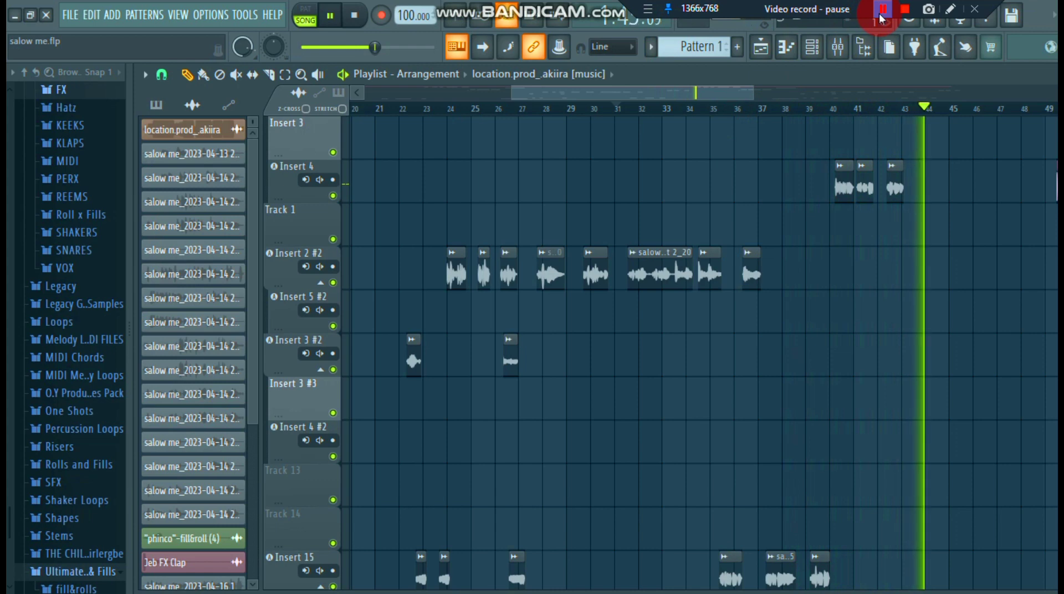
click(883, 11)
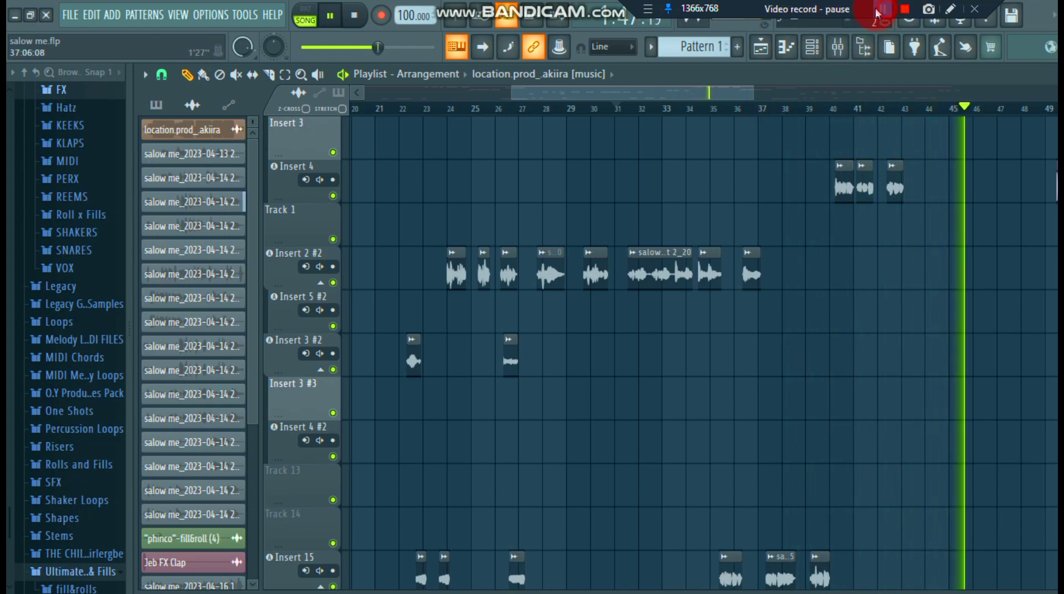
click(883, 10)
key(F9)
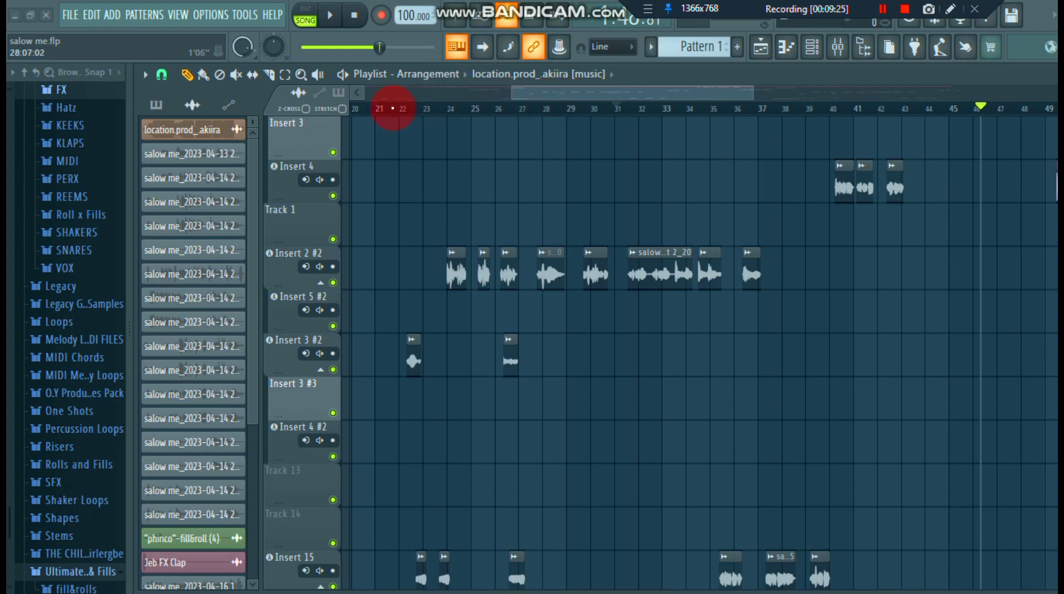
drag(393, 109, 379, 115)
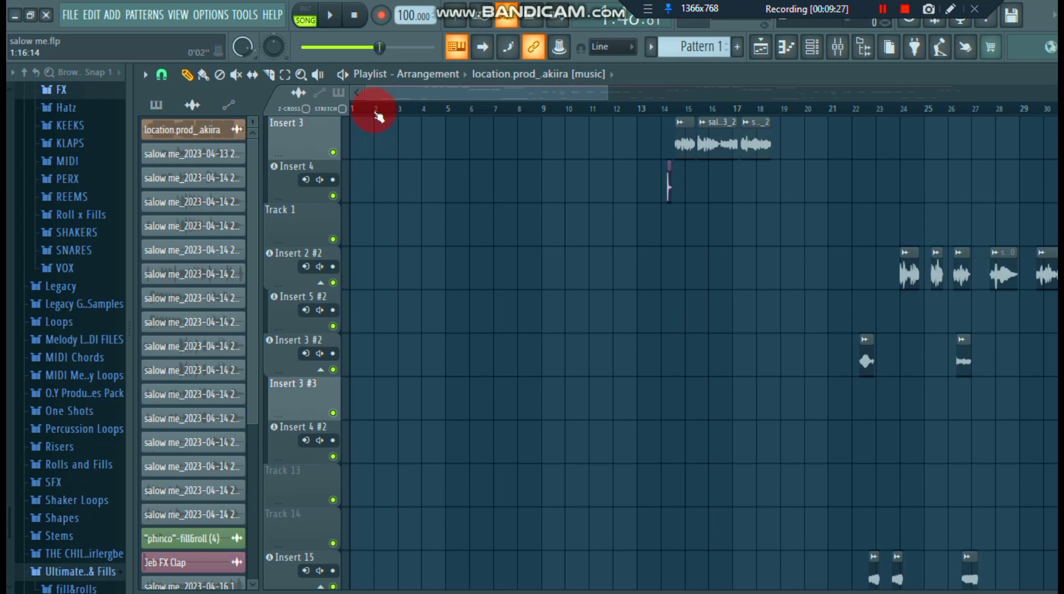